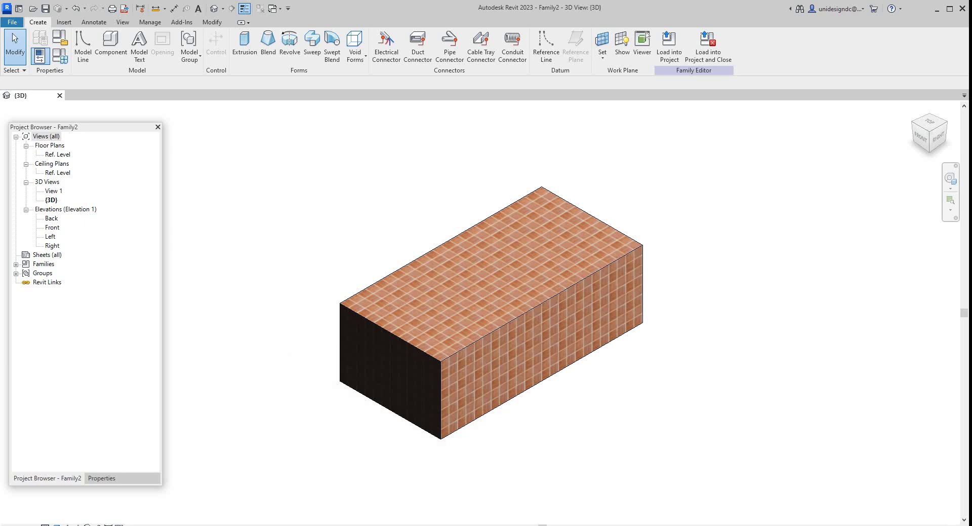
- Examine the tiled box from another side in 3D, and in the Ref. Level floor plan and Front elevation
{"action": "scroll", "coordinate": [495, 322], "scroll_direction": "up", "scroll_amount": 3}
{"action": "scroll", "coordinate": [495, 323], "scroll_direction": "down", "scroll_amount": 3}
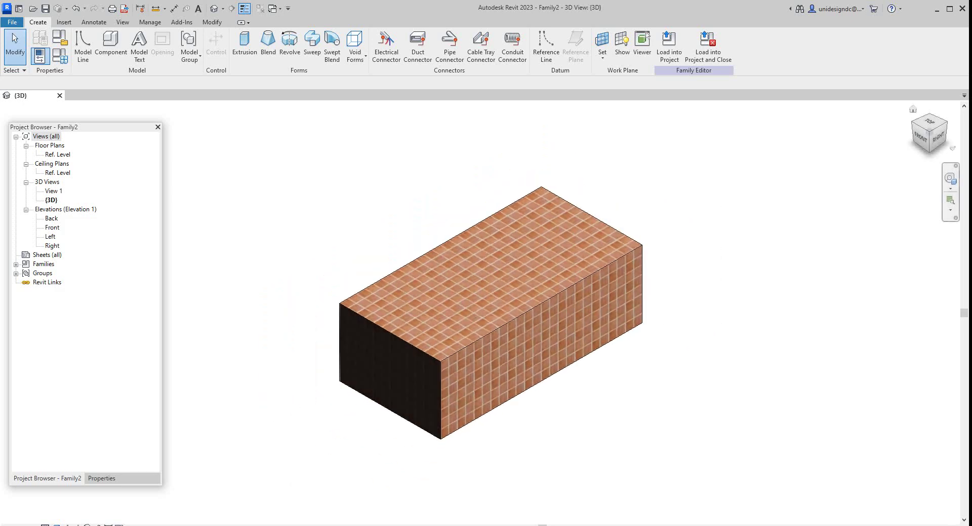
{"action": "mouse_move", "coordinate": [938, 137]}
{"action": "left_mouse_down"}
{"action": "mouse_move", "coordinate": [856, 156]}
{"action": "mouse_move", "coordinate": [848, 125]}
{"action": "mouse_move", "coordinate": [848, 144]}
{"action": "mouse_move", "coordinate": [873, 137]}
{"action": "left_mouse_up"}
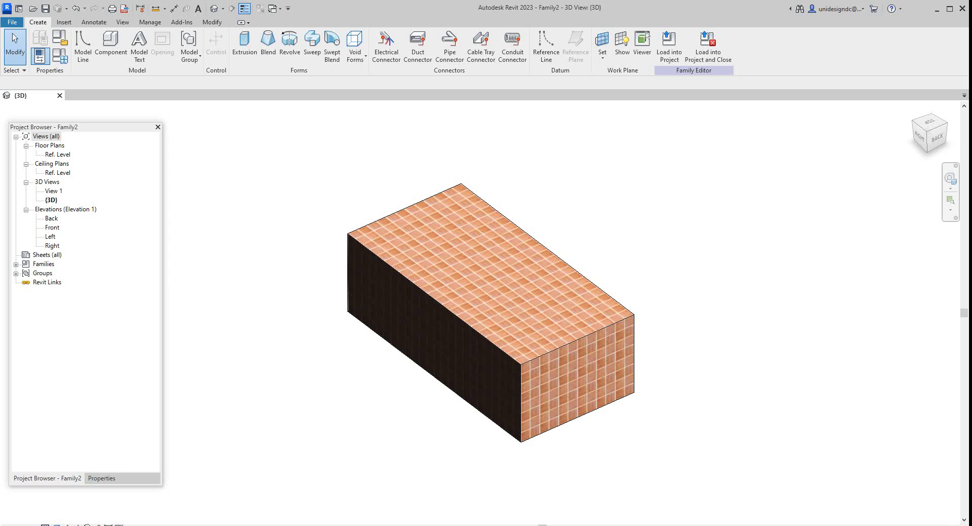
{"action": "double_click", "coordinate": [57, 155]}
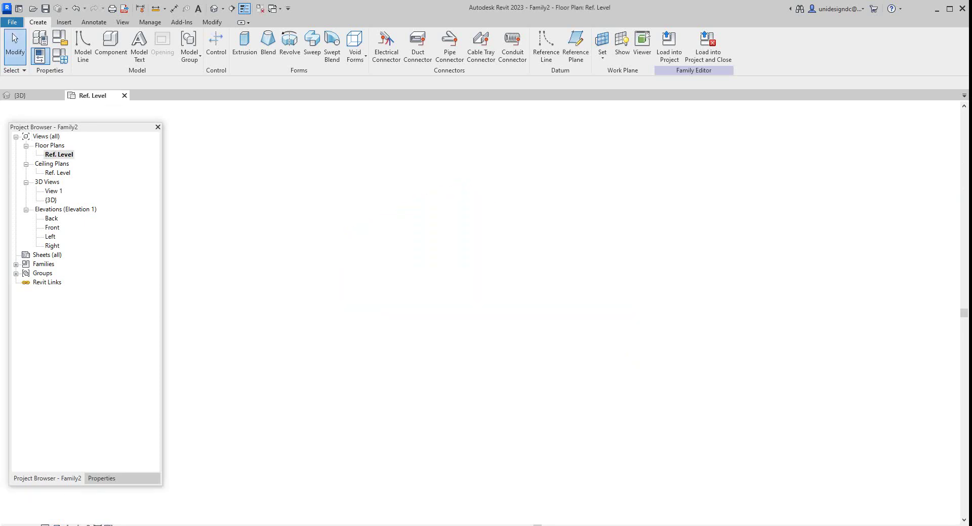
{"action": "scroll", "coordinate": [454, 279], "scroll_direction": "up", "scroll_amount": 1}
{"action": "scroll", "coordinate": [446, 222], "scroll_direction": "down", "scroll_amount": 1}
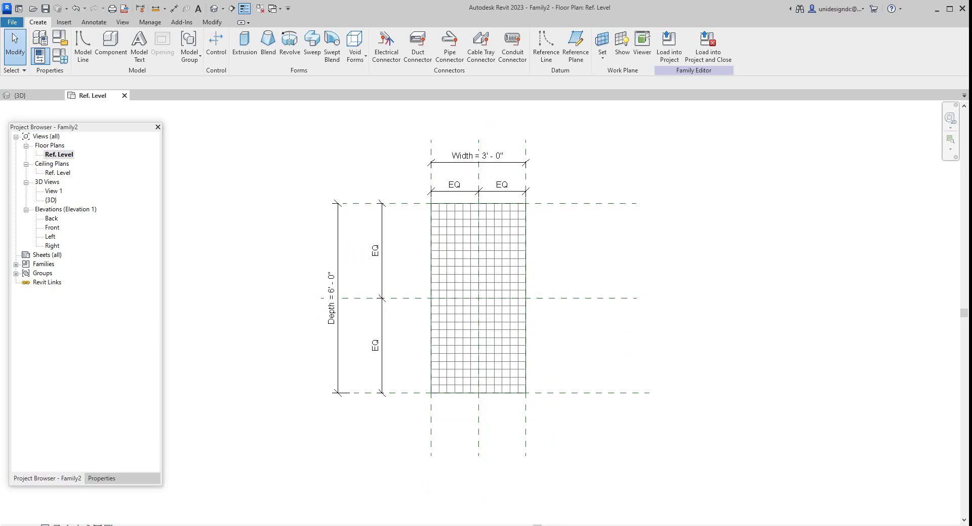
{"action": "double_click", "coordinate": [53, 227]}
{"action": "scroll", "coordinate": [474, 355], "scroll_direction": "up", "scroll_amount": 1}
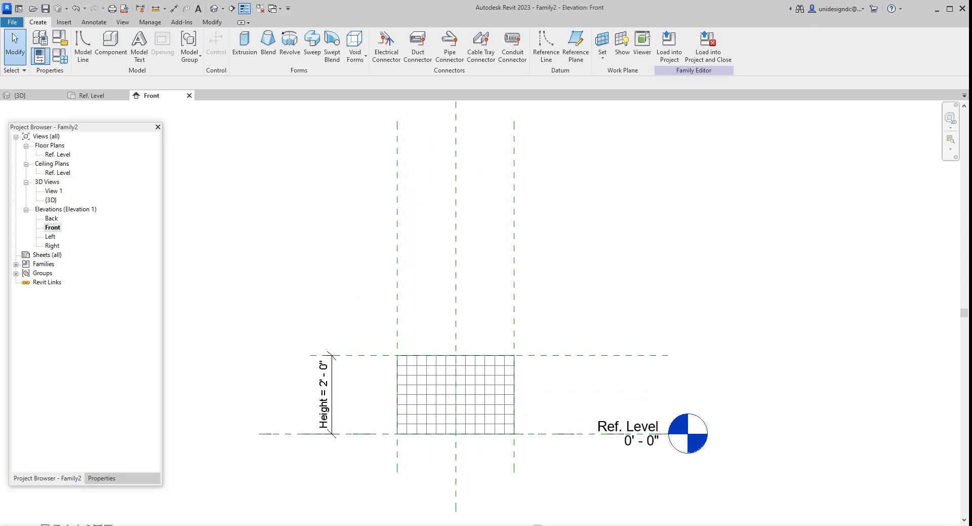
- Review the family's parameters and the properties of Default Elevation and Depth, leaving everything unchanged
{"action": "left_click", "coordinate": [61, 54]}
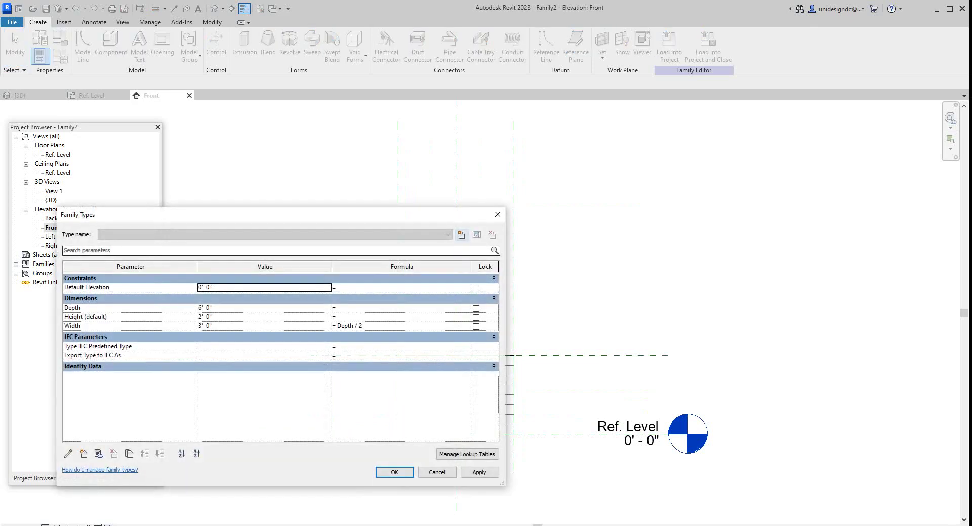
{"action": "left_click_drag", "start_coordinate": [361, 218], "coordinate": [595, 183]}
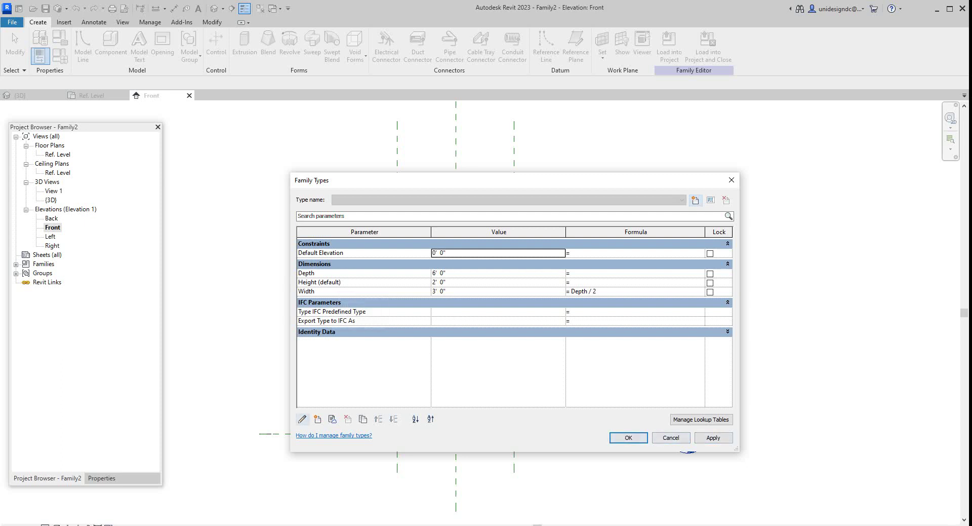
{"action": "left_click", "coordinate": [302, 418]}
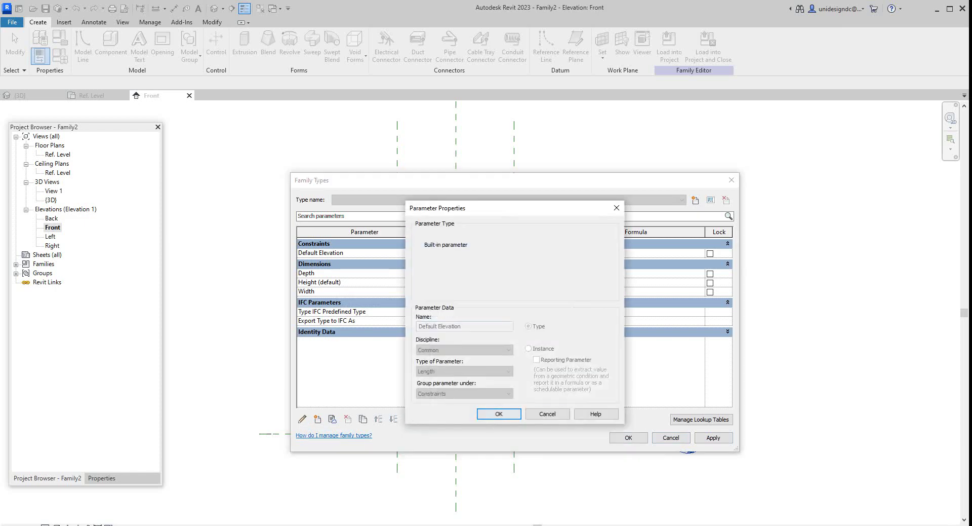
{"action": "left_click", "coordinate": [547, 413]}
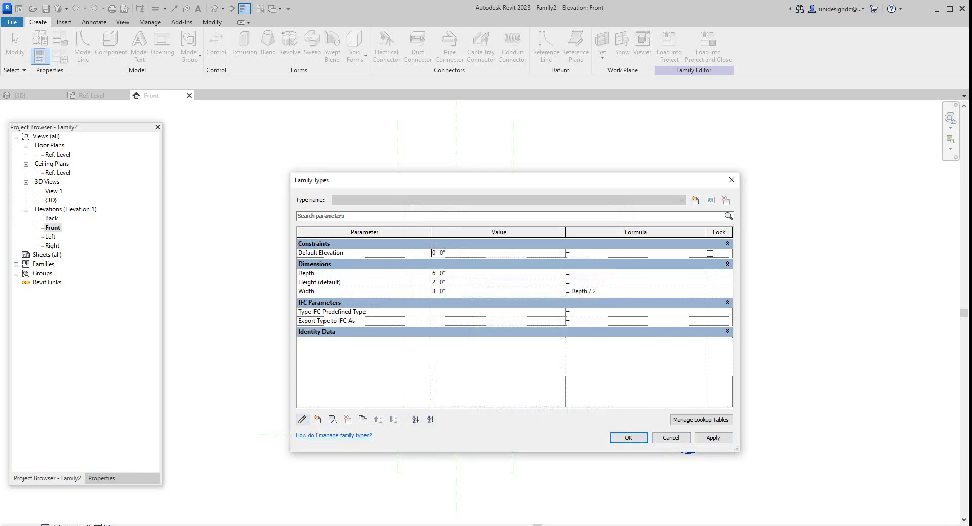
{"action": "left_click", "coordinate": [350, 273]}
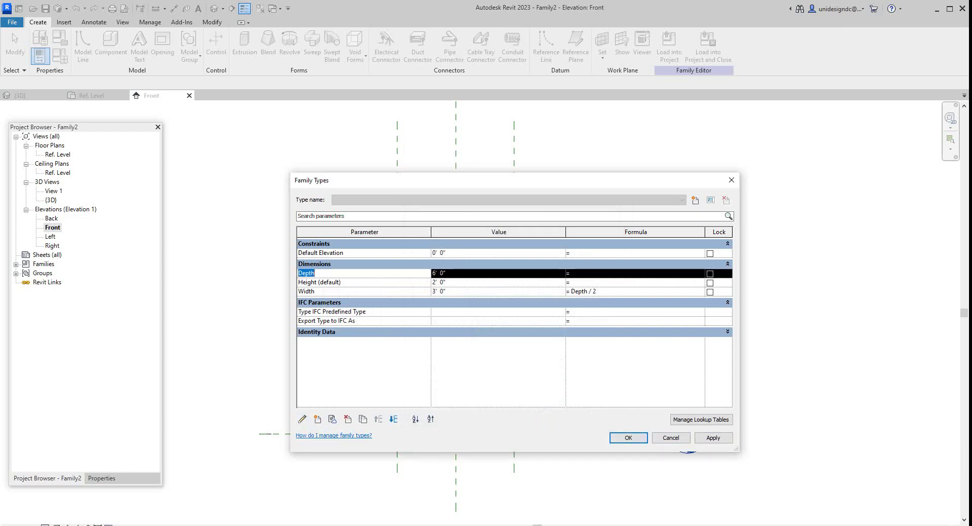
{"action": "left_click", "coordinate": [302, 418]}
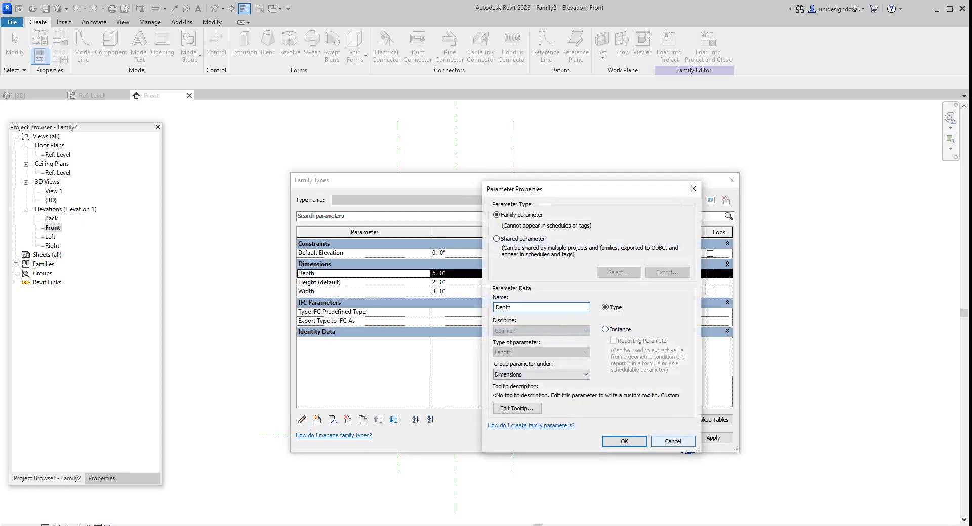
{"action": "left_click", "coordinate": [674, 441]}
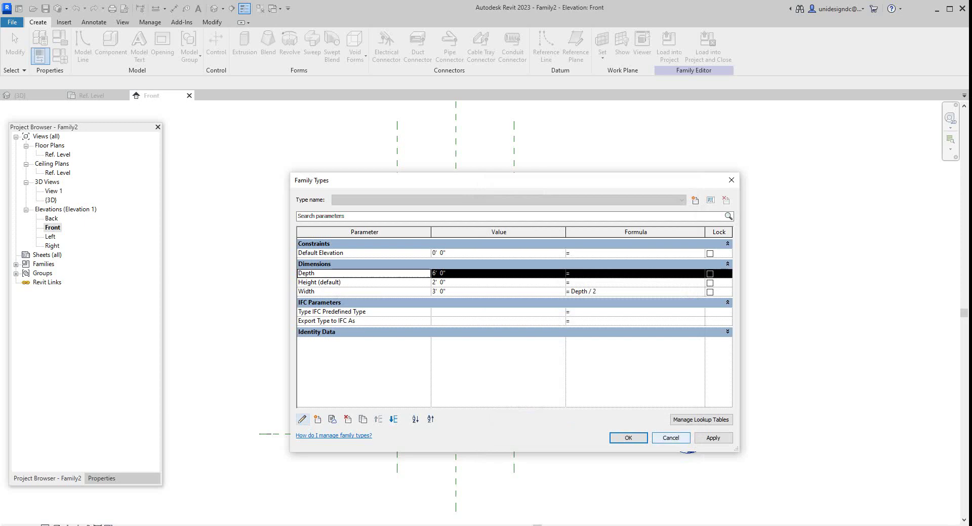
{"action": "left_click", "coordinate": [671, 438]}
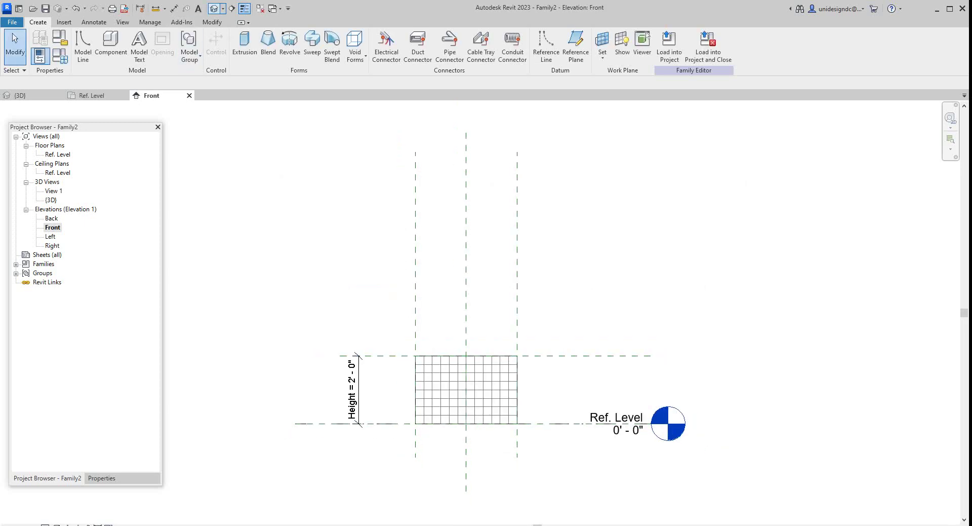
- Return to the default 3D view and float the Forms tool group over the drawing area above the box
{"action": "left_click", "coordinate": [213, 8]}
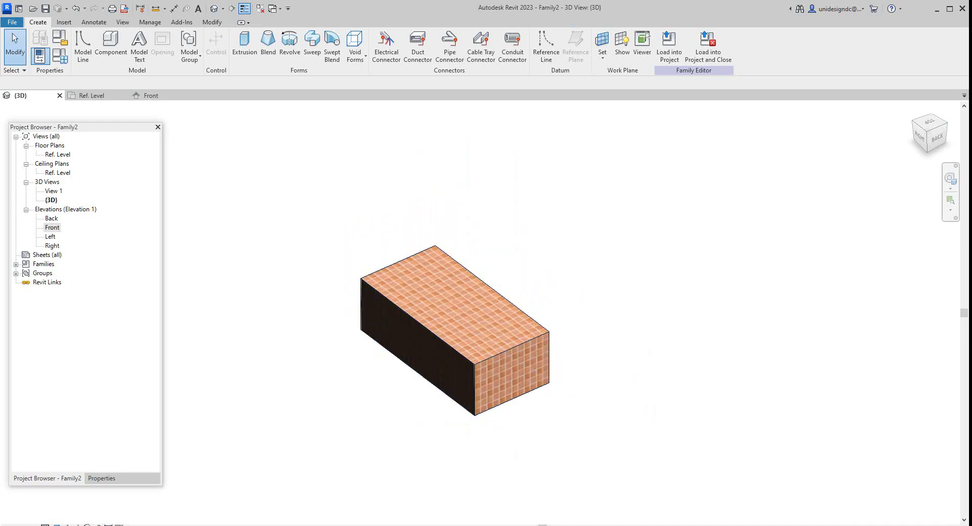
{"action": "left_click_drag", "start_coordinate": [299, 70], "coordinate": [416, 217]}
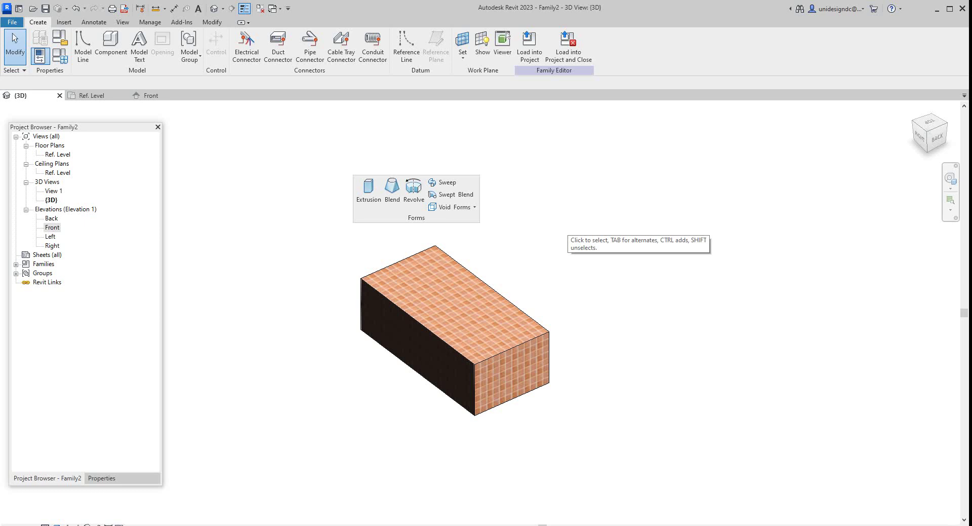
{"action": "scroll", "coordinate": [546, 275], "scroll_direction": "down", "scroll_amount": 2}
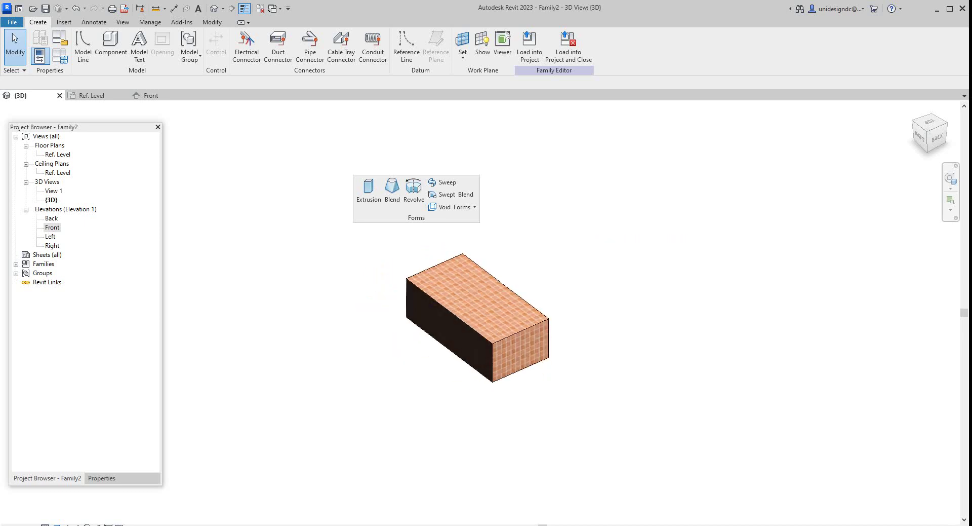
{"action": "scroll", "coordinate": [328, 196], "scroll_direction": "up", "scroll_amount": 2}
{"action": "scroll", "coordinate": [328, 195], "scroll_direction": "down", "scroll_amount": 1}
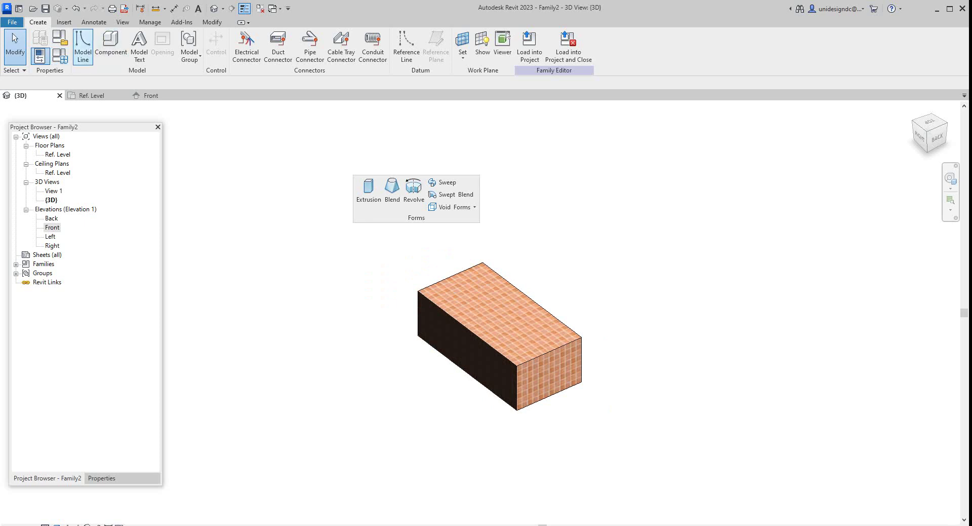
- Create a new family from the Generic Model.rft template in the English-Imperial folder
{"action": "left_click", "coordinate": [12, 22]}
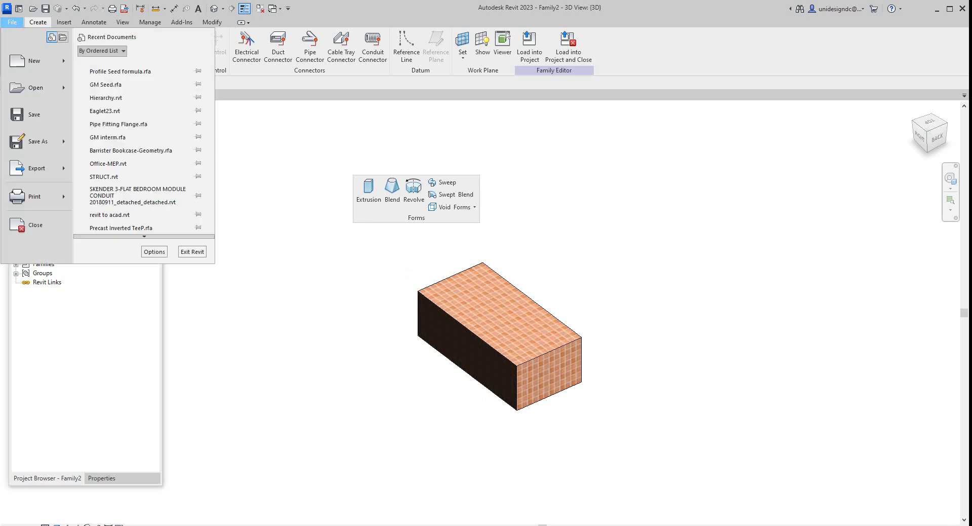
{"action": "mouse_move", "coordinate": [34, 60]}
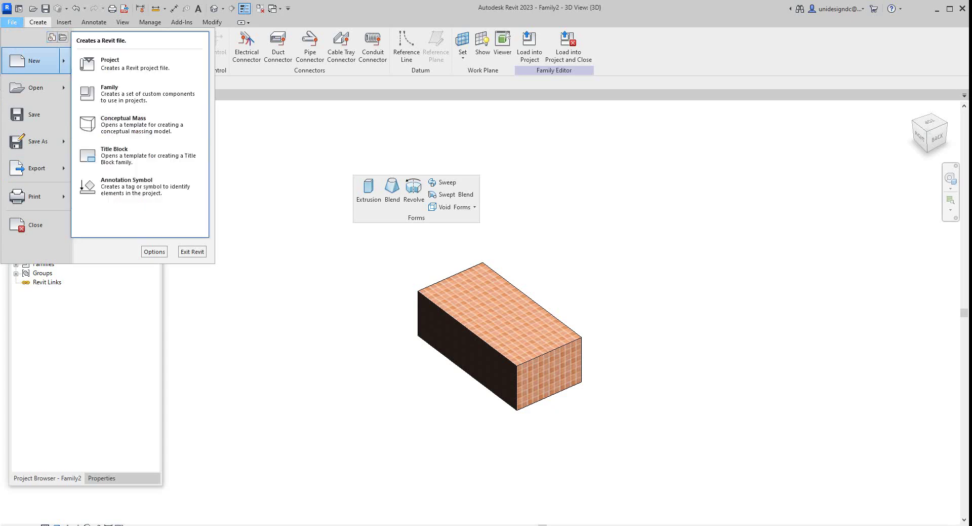
{"action": "left_click", "coordinate": [137, 93]}
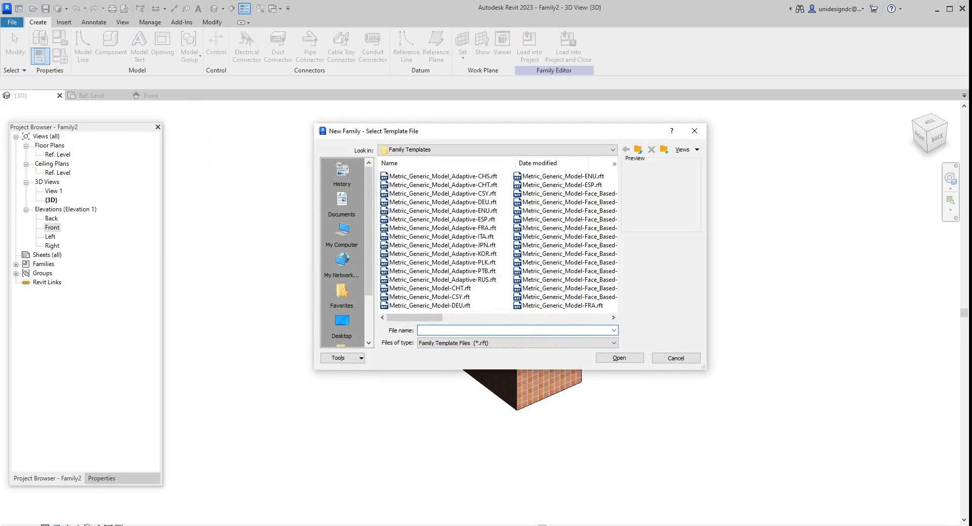
{"action": "left_click_drag", "start_coordinate": [415, 317], "coordinate": [550, 317]}
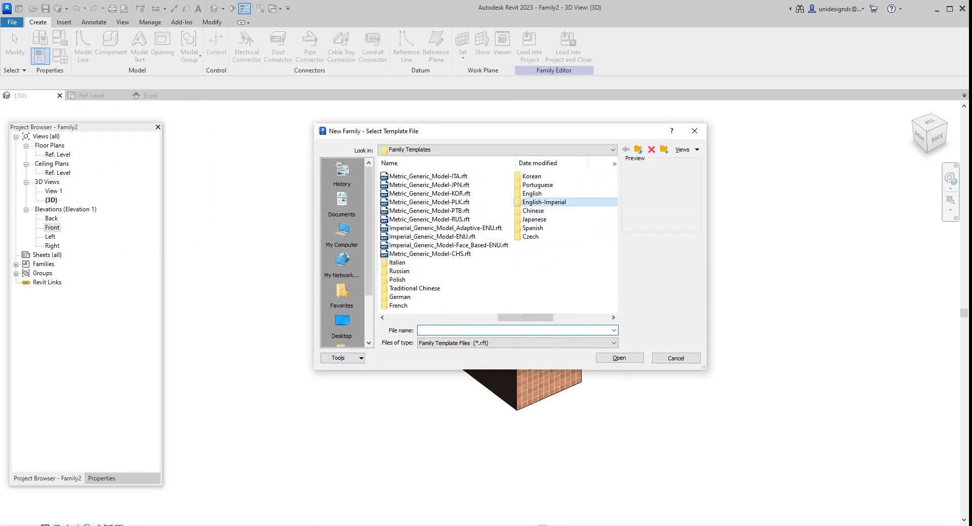
{"action": "double_click", "coordinate": [544, 202]}
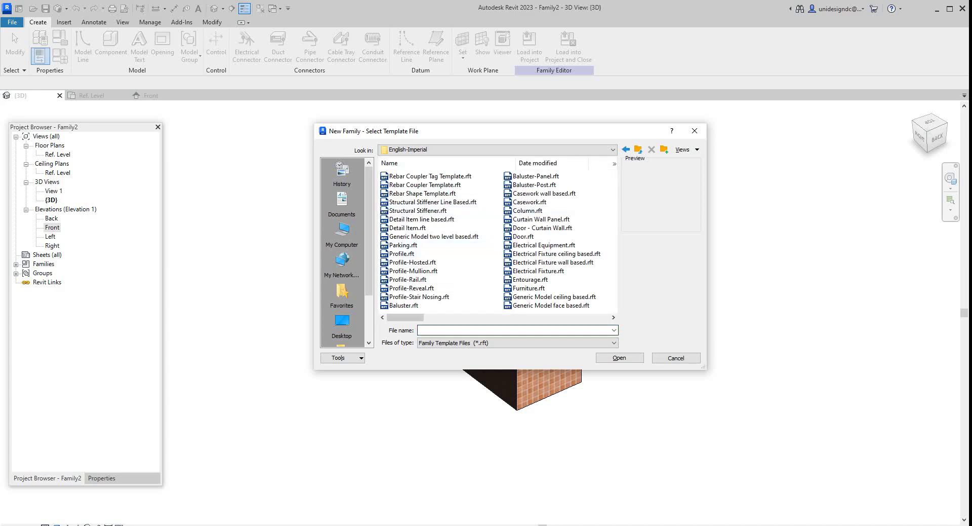
{"action": "left_click_drag", "start_coordinate": [405, 317], "coordinate": [495, 317]}
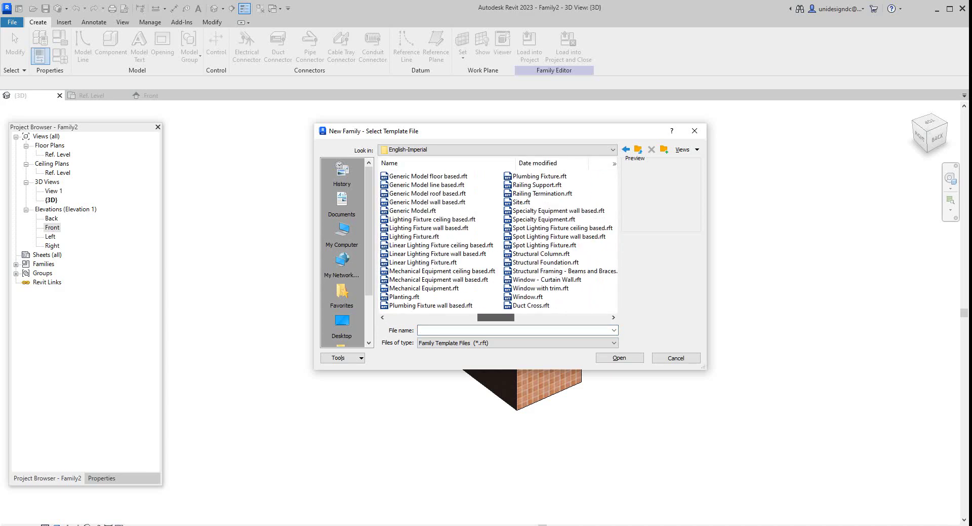
{"action": "left_click", "coordinate": [422, 210]}
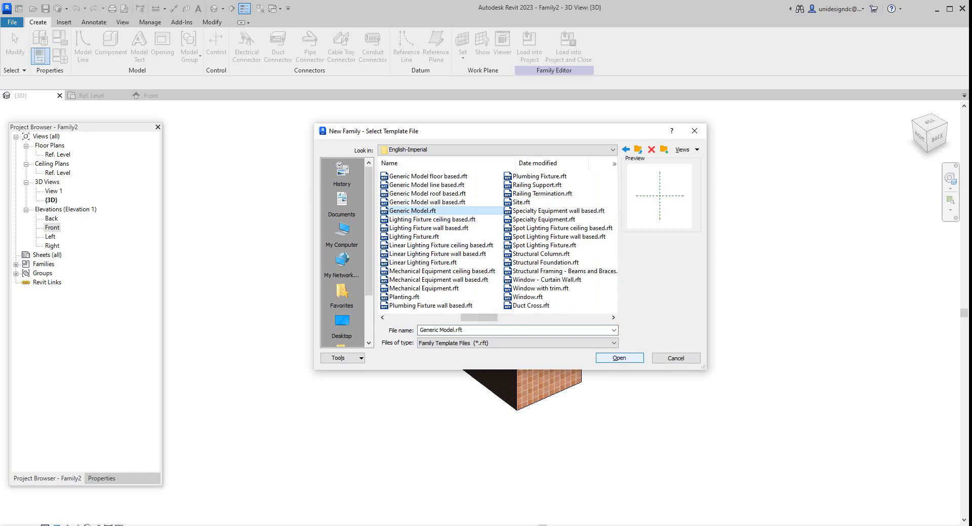
{"action": "left_click", "coordinate": [619, 358]}
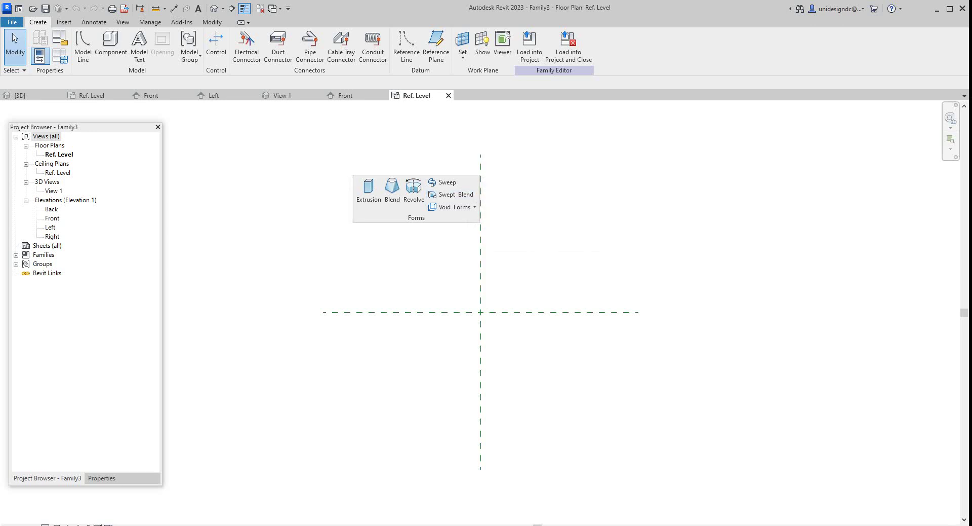
{"action": "left_click", "coordinate": [393, 190]}
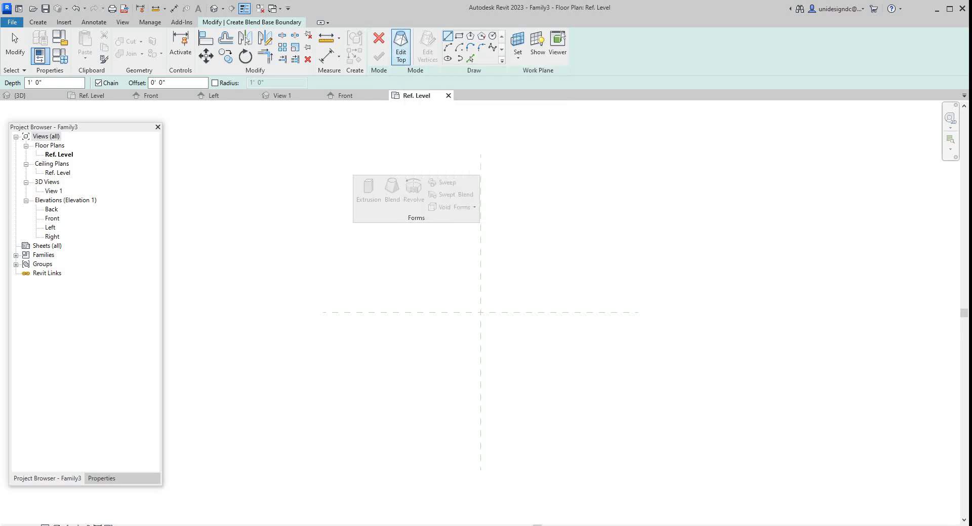
{"action": "left_click", "coordinate": [401, 46]}
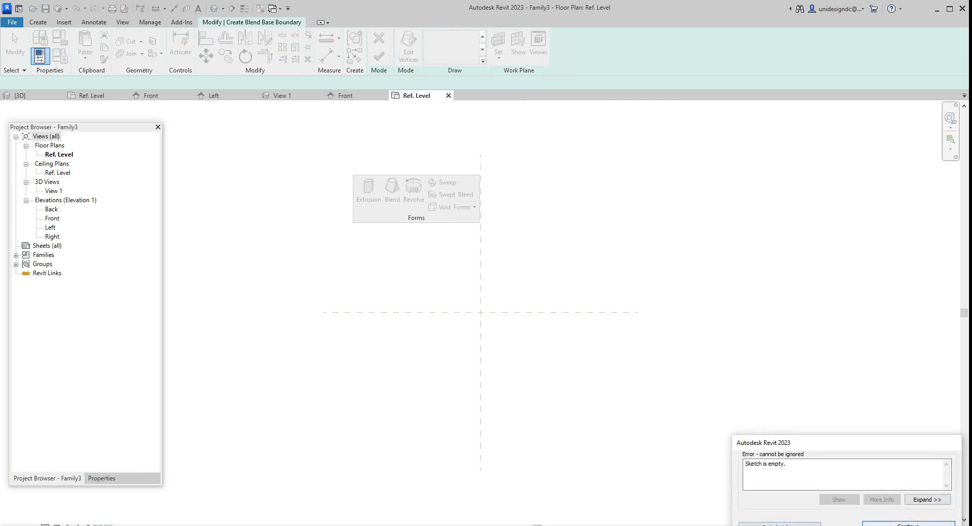
{"action": "left_click", "coordinate": [780, 525]}
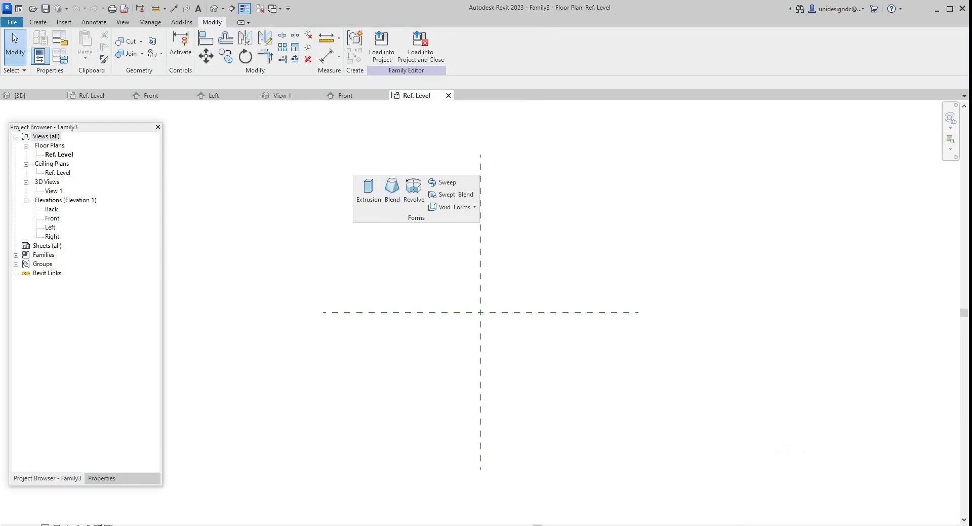
- Start a Blend and sketch its base as a six-sided inscribed polygon of about 1' 11" radius, centred on the reference plane intersection
{"action": "left_click", "coordinate": [393, 190]}
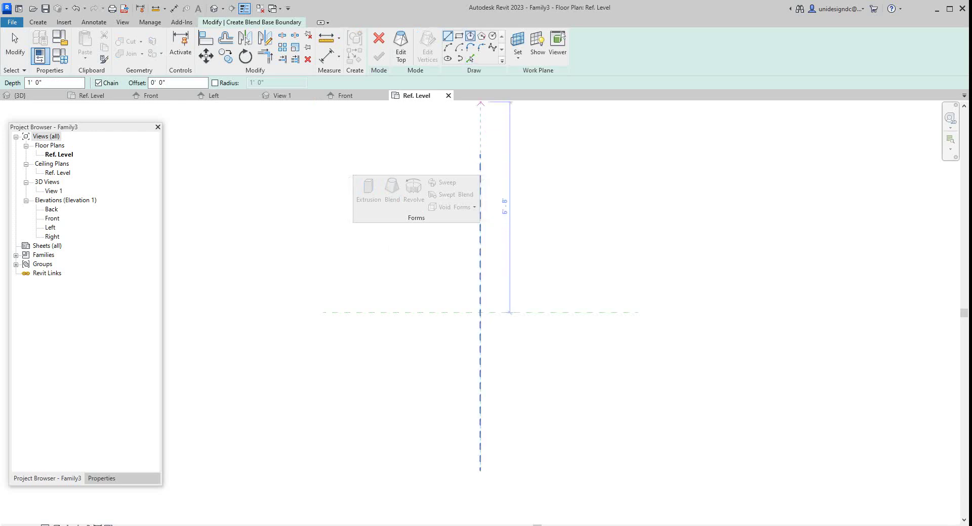
{"action": "left_click", "coordinate": [471, 35]}
{"action": "left_click", "coordinate": [481, 312]}
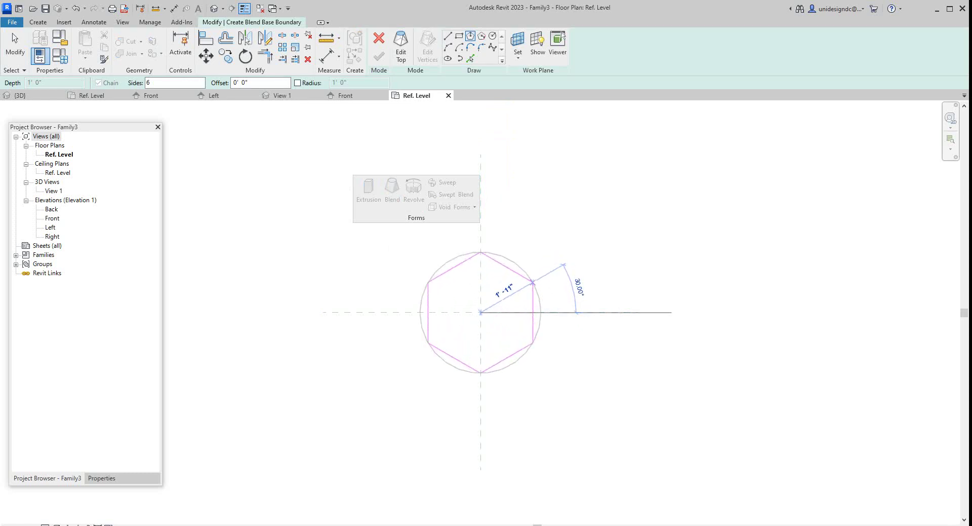
{"action": "scroll", "coordinate": [532, 282], "scroll_direction": "up", "scroll_amount": 1}
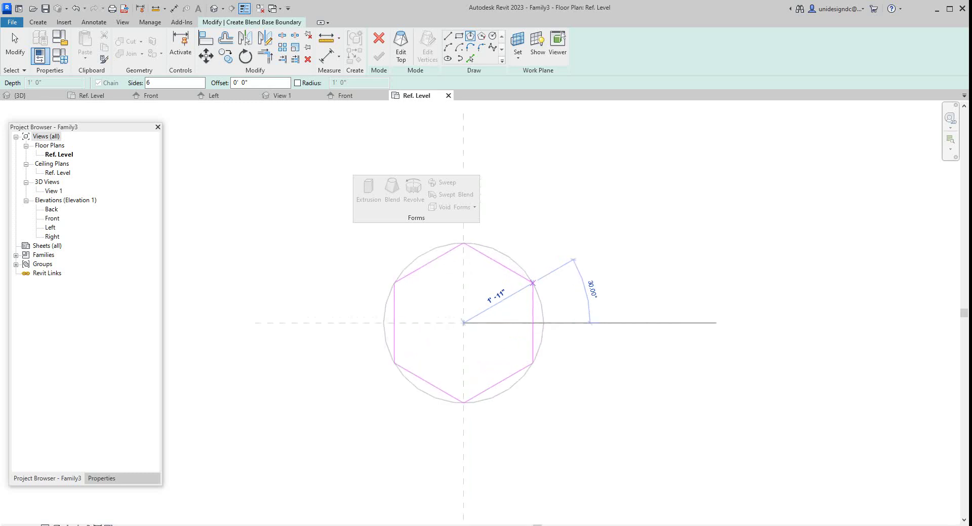
{"action": "left_click", "coordinate": [533, 282]}
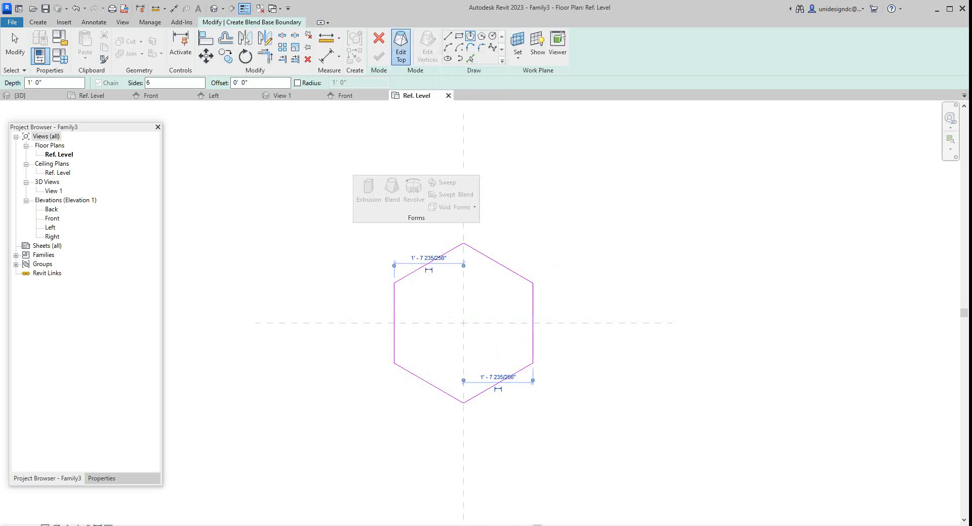
- Sketch the blend's top boundary as a circle of about 10" radius centred on the reference plane intersection, and finish the blend
{"action": "left_click", "coordinate": [401, 46]}
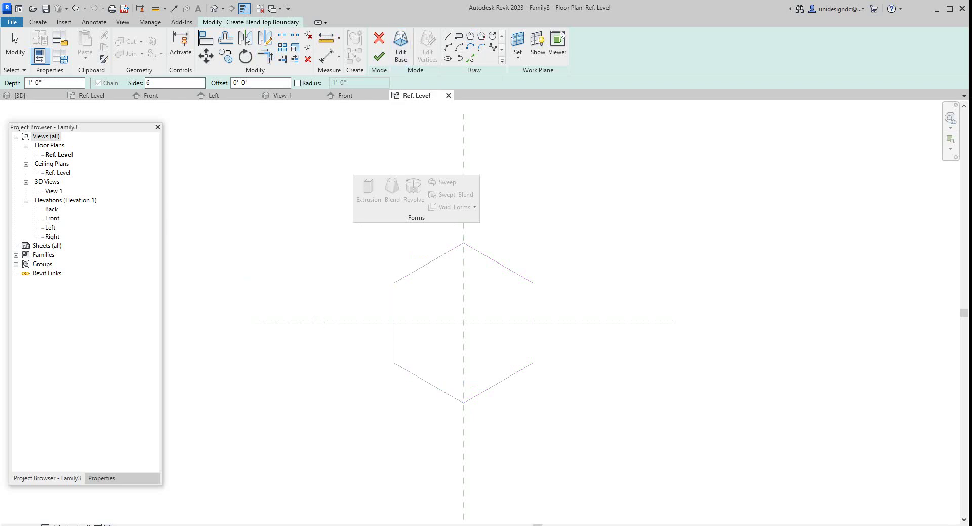
{"action": "left_click", "coordinate": [492, 35]}
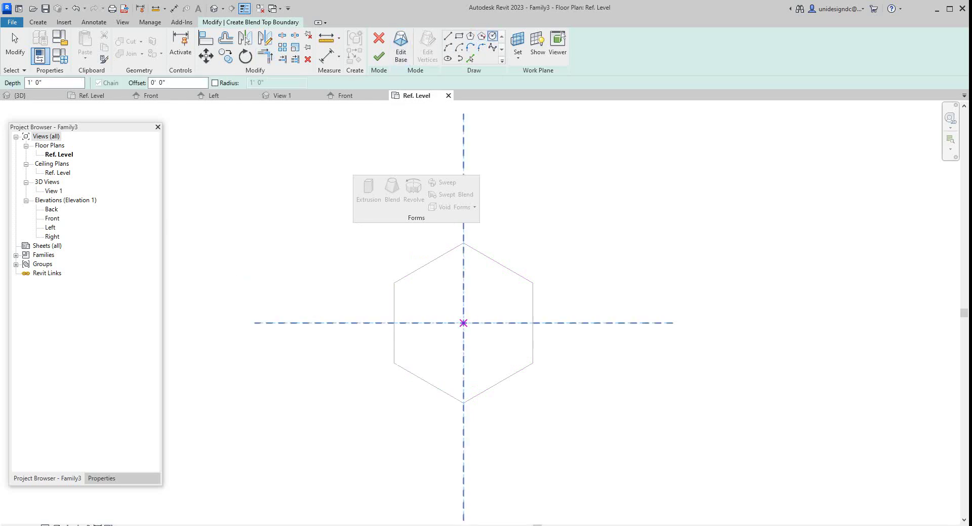
{"action": "left_click", "coordinate": [463, 323]}
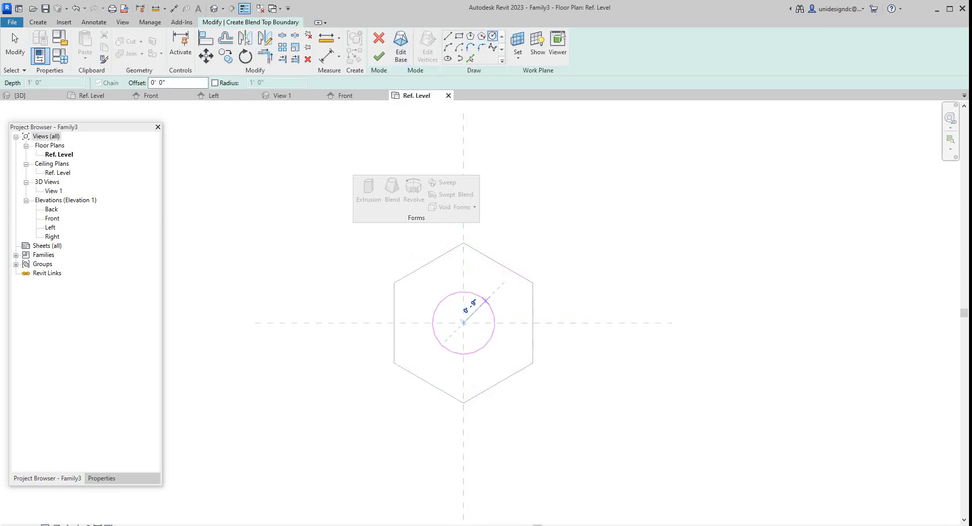
{"action": "left_click", "coordinate": [489, 299]}
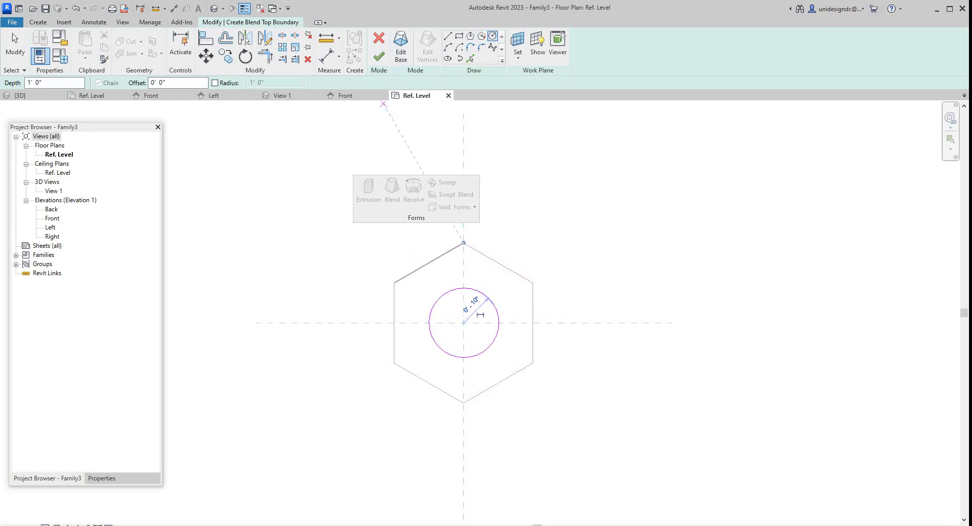
{"action": "left_click", "coordinate": [379, 56]}
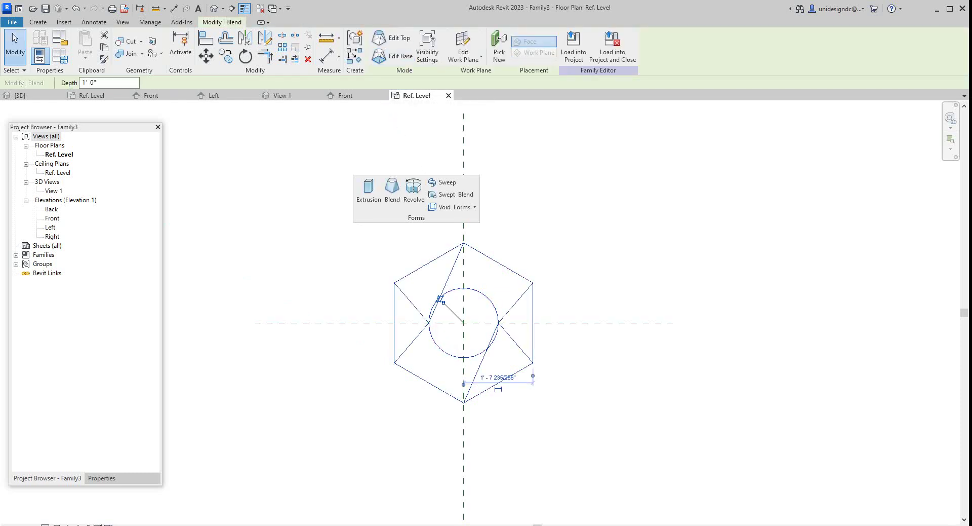
{"action": "scroll", "coordinate": [322, 222], "scroll_direction": "down", "scroll_amount": 1}
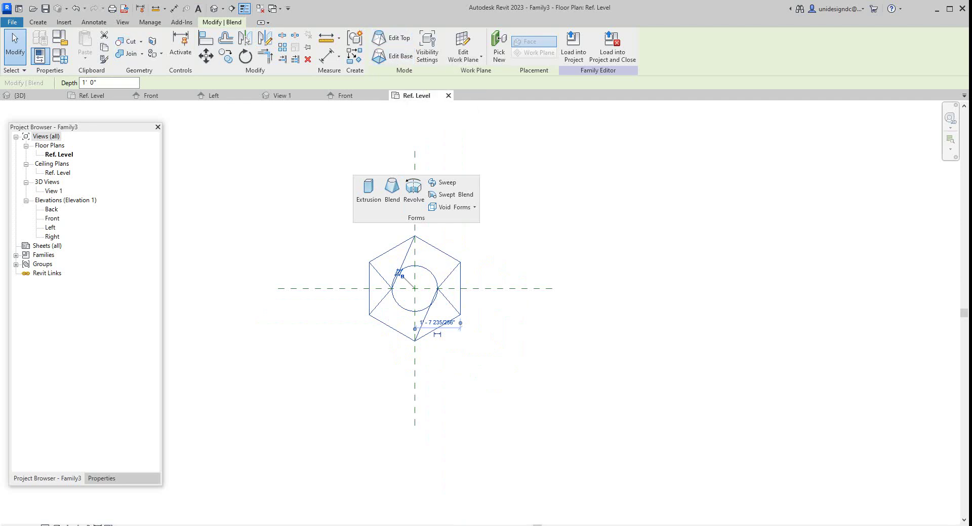
- Examine the blend in the default 3D view, from above and around its sides
{"action": "left_click", "coordinate": [215, 8]}
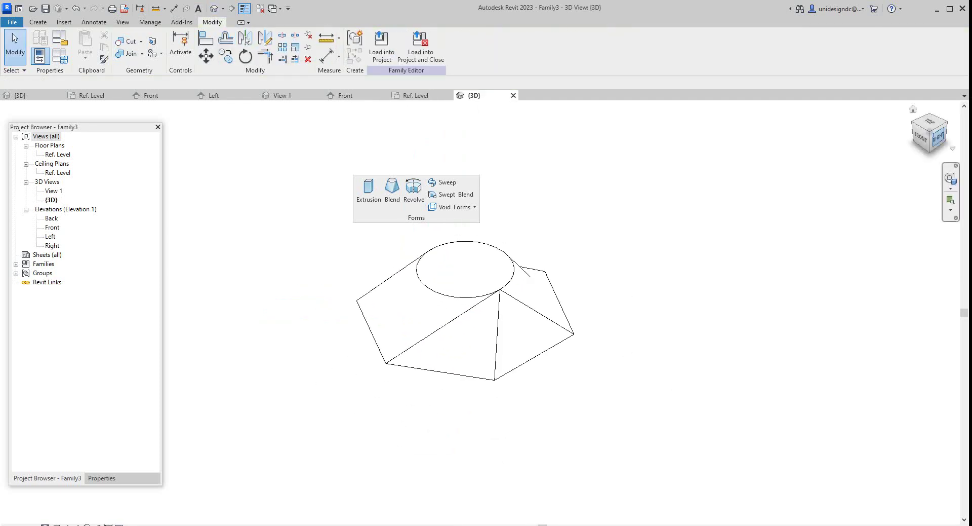
{"action": "left_click", "coordinate": [929, 123]}
{"action": "mouse_move", "coordinate": [476, 283]}
{"action": "middle_mouse_down", "text": "shift"}
{"action": "mouse_move", "coordinate": [491, 436]}
{"action": "mouse_move", "coordinate": [482, 304]}
{"action": "mouse_move", "coordinate": [441, 253]}
{"action": "middle_mouse_up", "text": "shift"}
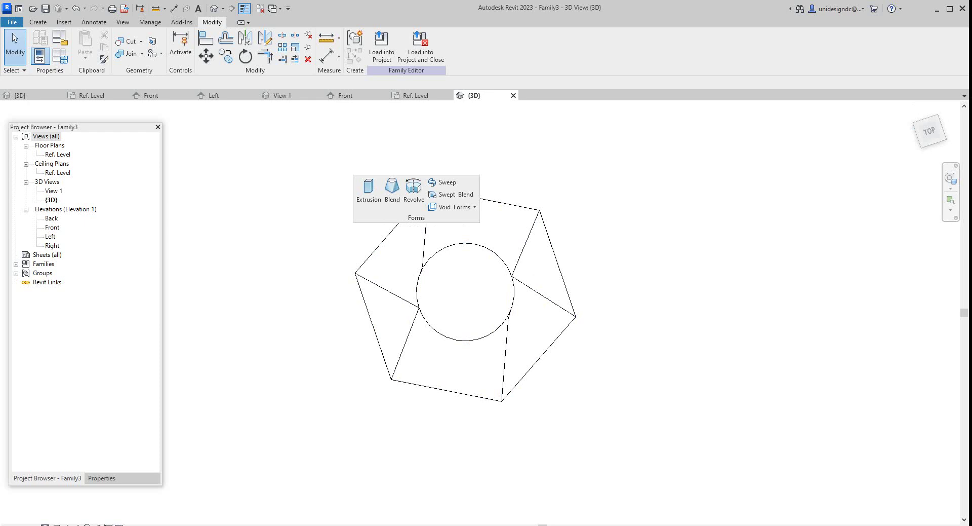
- In the Front elevation, draw a horizontal reference plane along the blend's top edge, from its left corner to beyond the right side
{"action": "double_click", "coordinate": [53, 227]}
{"action": "scroll", "coordinate": [455, 404], "scroll_direction": "up", "scroll_amount": 3}
{"action": "scroll", "coordinate": [387, 382], "scroll_direction": "down", "scroll_amount": 1}
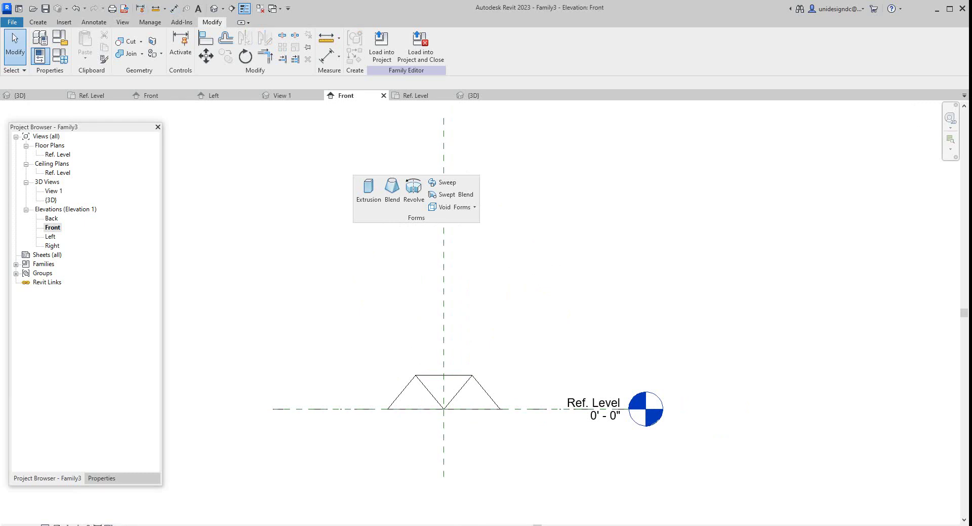
{"action": "left_click", "coordinate": [38, 22]}
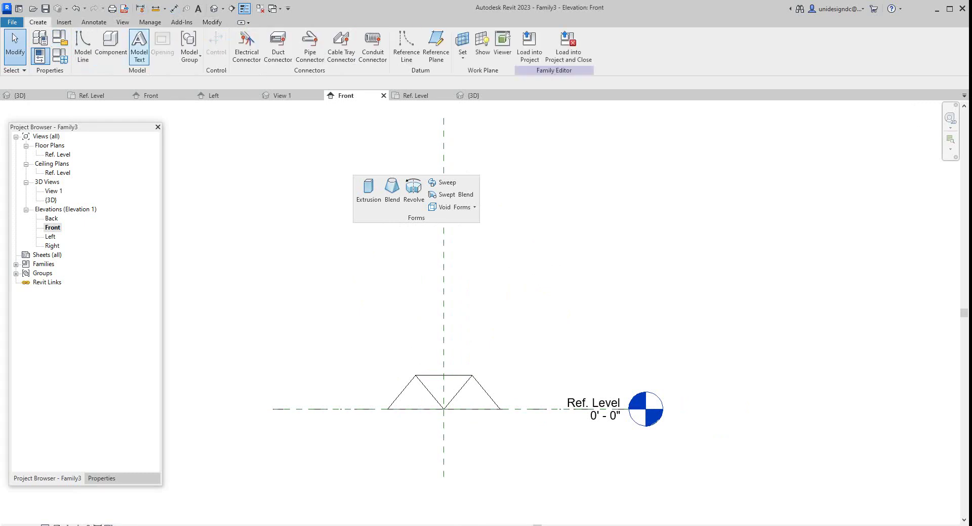
{"action": "left_click", "coordinate": [436, 45]}
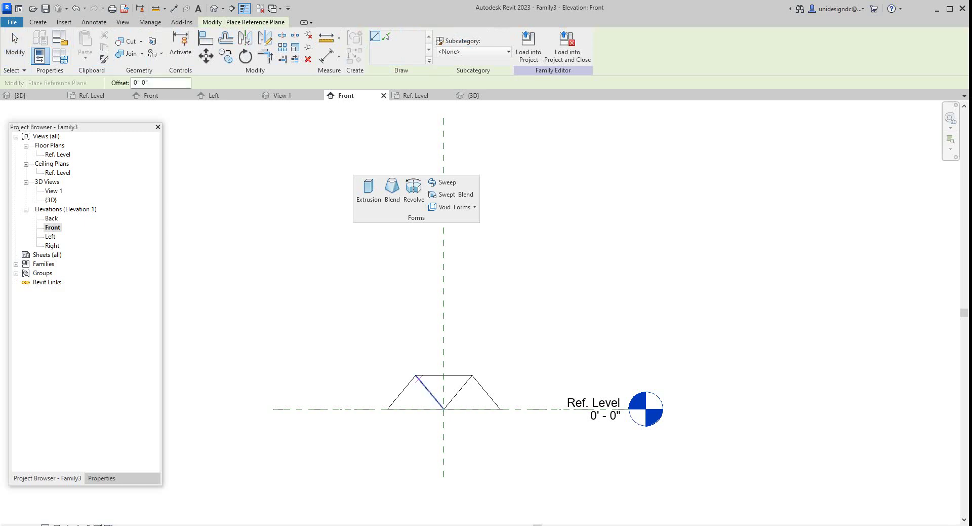
{"action": "left_click", "coordinate": [416, 375]}
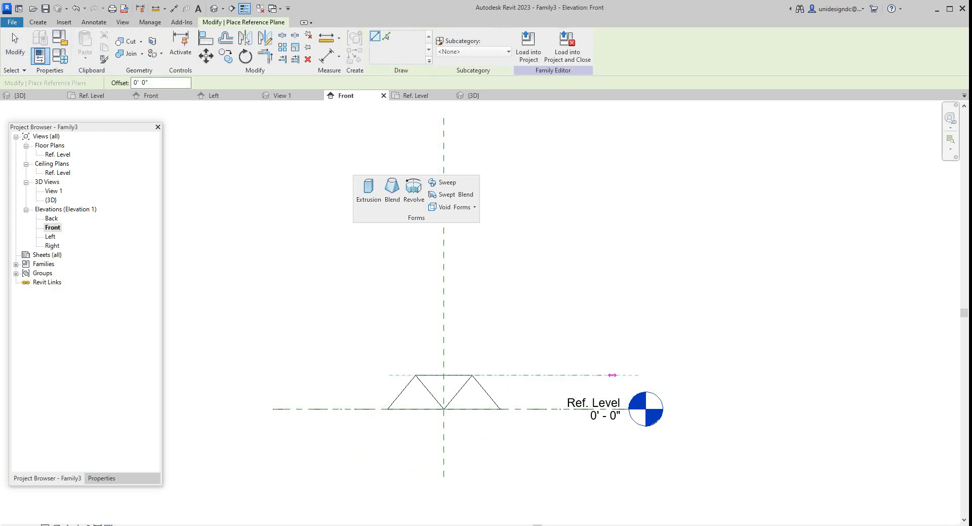
{"action": "left_click", "coordinate": [613, 375]}
{"action": "right_click", "coordinate": [619, 361]}
{"action": "left_click", "coordinate": [645, 367]}
{"action": "right_click", "coordinate": [380, 302]}
{"action": "left_click", "coordinate": [401, 308]}
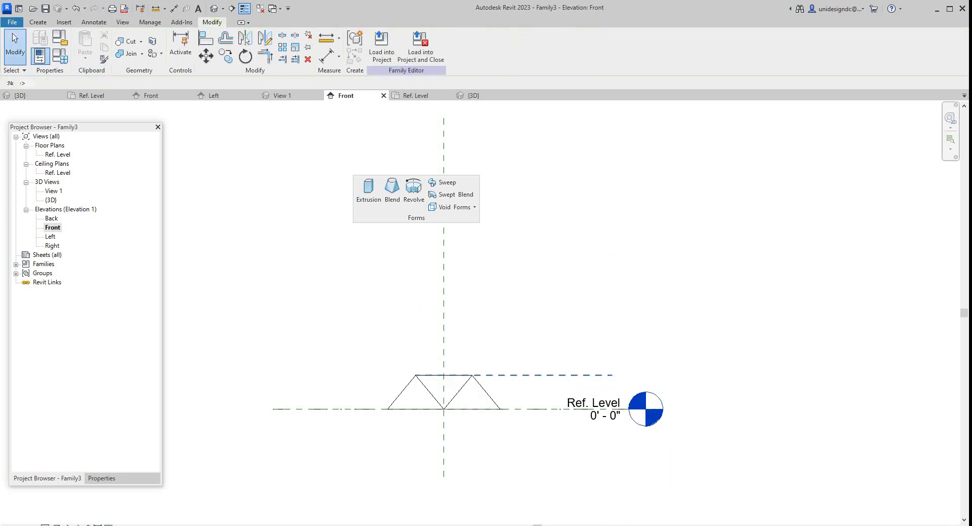
- Extend the new reference plane's left end past the blend, level with the start of the Ref. Level line
{"action": "left_click", "coordinate": [454, 375]}
{"action": "left_click_drag", "start_coordinate": [416, 375], "coordinate": [274, 376]}
{"action": "key", "text": "Escape"}
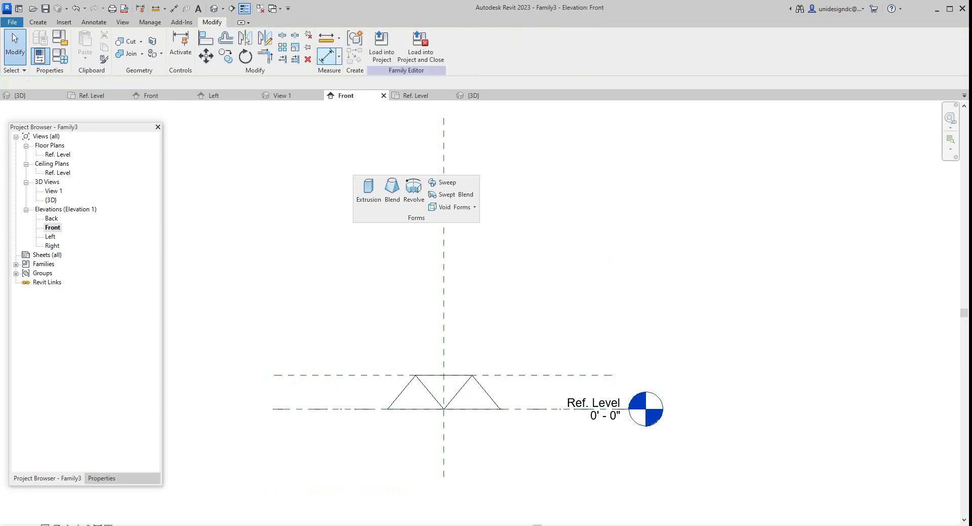
- Add an aligned dimension between the Ref. Level and the new reference plane, placed left of the blend
{"action": "key", "text": "d"}
{"action": "key", "text": "i"}
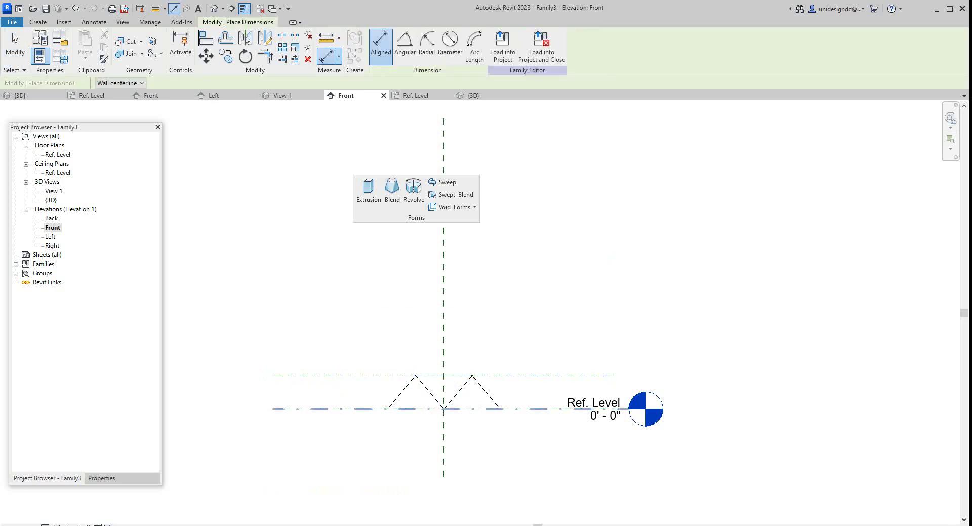
{"action": "left_click", "coordinate": [327, 409]}
{"action": "left_click", "coordinate": [345, 375]}
{"action": "left_click", "coordinate": [307, 300]}
{"action": "right_click", "coordinate": [328, 310]}
{"action": "key", "text": "Escape"}
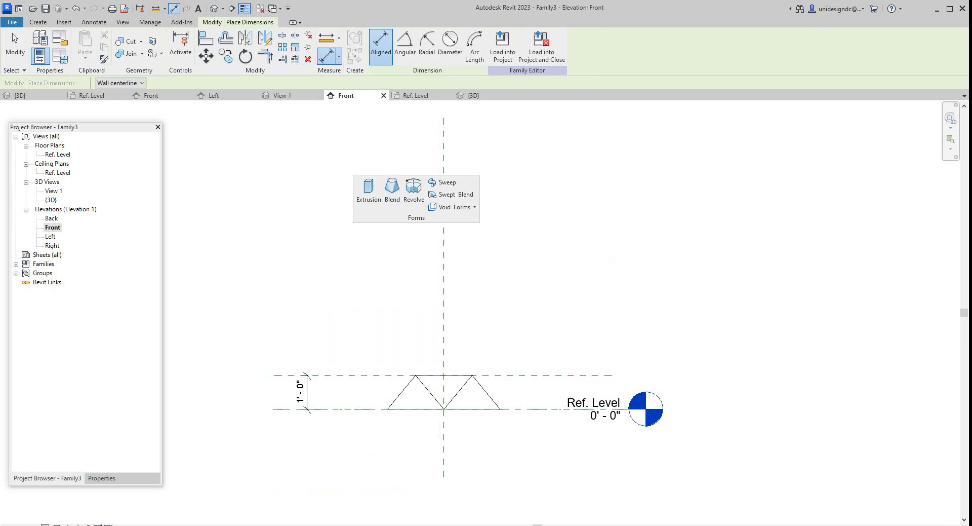
{"action": "left_click", "coordinate": [207, 38]}
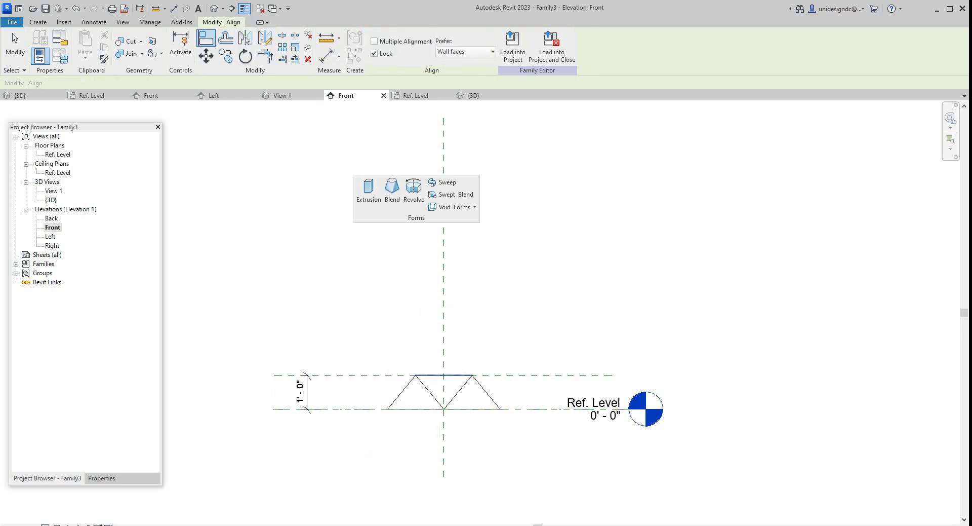
{"action": "left_click", "coordinate": [460, 375]}
{"action": "right_click", "coordinate": [278, 243]}
{"action": "left_click", "coordinate": [296, 252]}
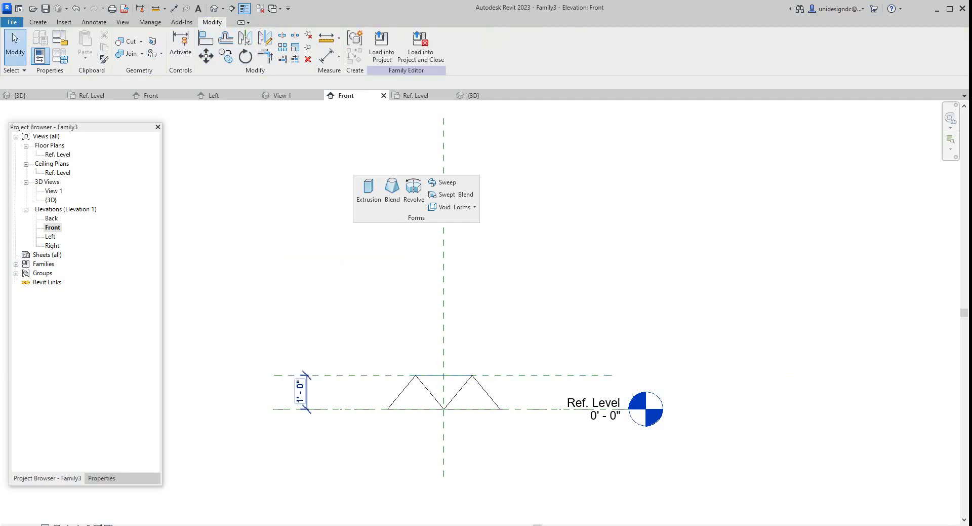
- Label the vertical dimension with a new family type parameter named Heigth, grouped under Dimensions
{"action": "left_click", "coordinate": [301, 391]}
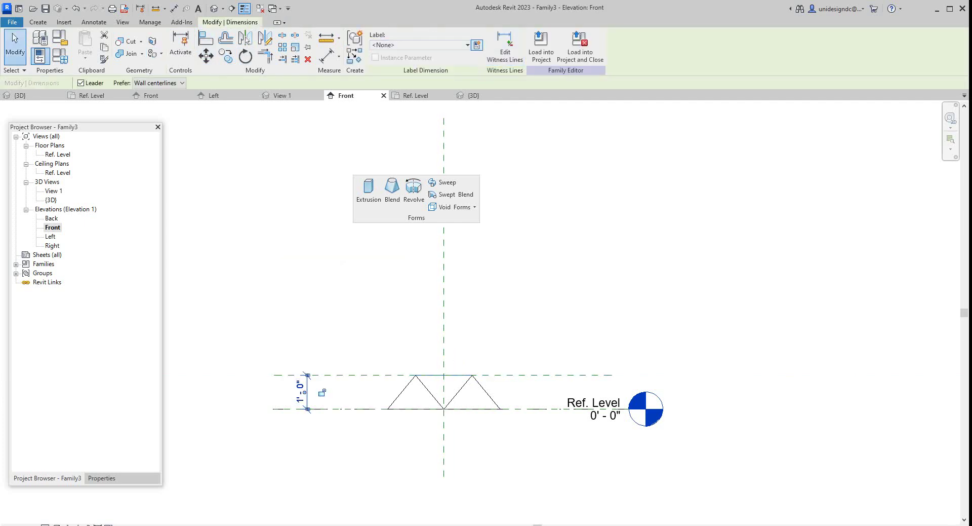
{"action": "left_click", "coordinate": [477, 45]}
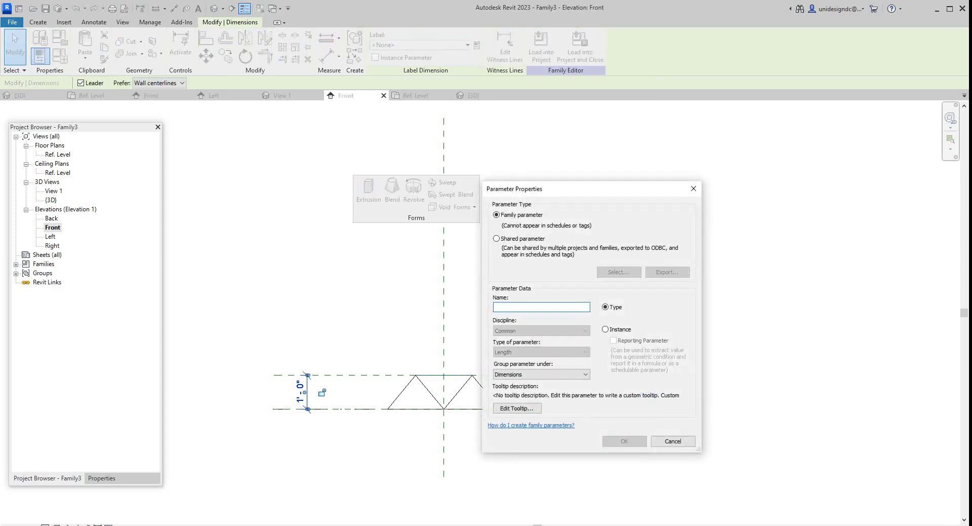
{"action": "type", "text": "Heigth"}
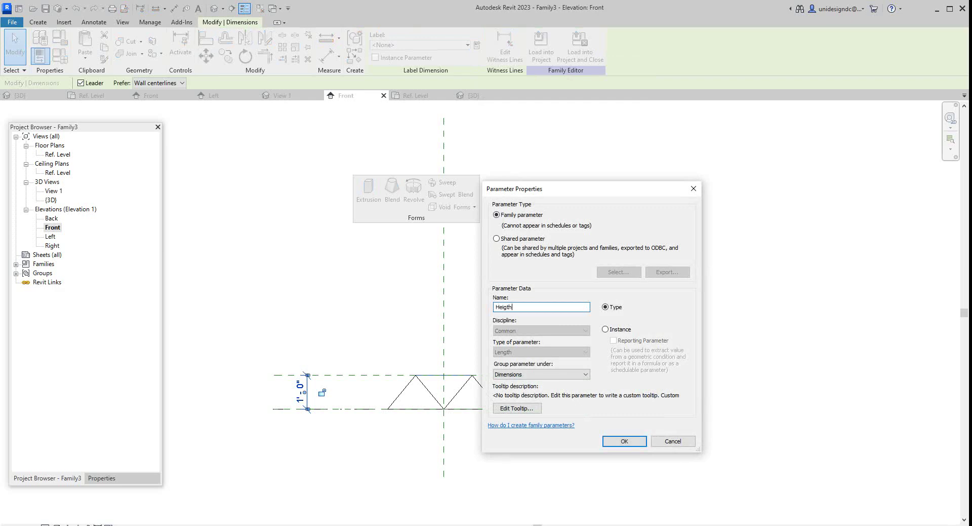
{"action": "left_click", "coordinate": [625, 440]}
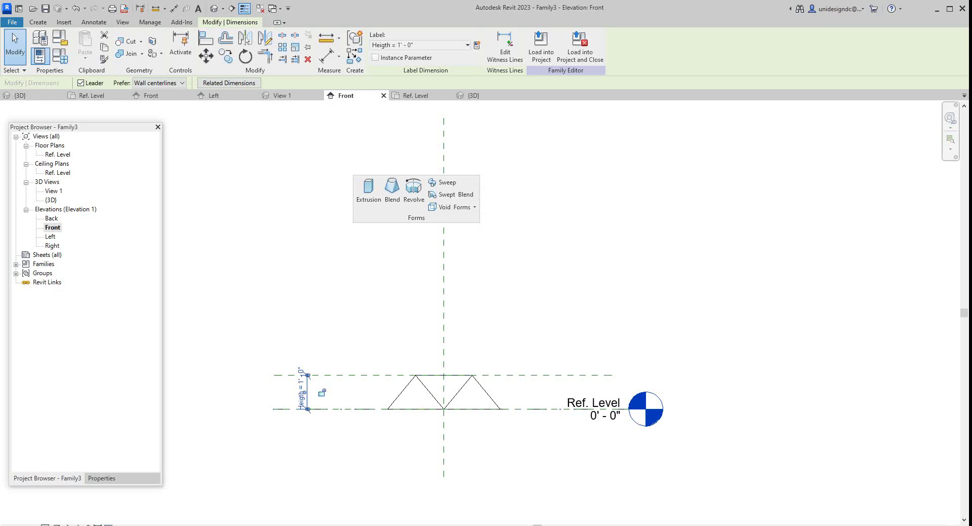
- Set the Heigth parameter to 3' in Family Types and apply it
{"action": "left_click", "coordinate": [60, 39]}
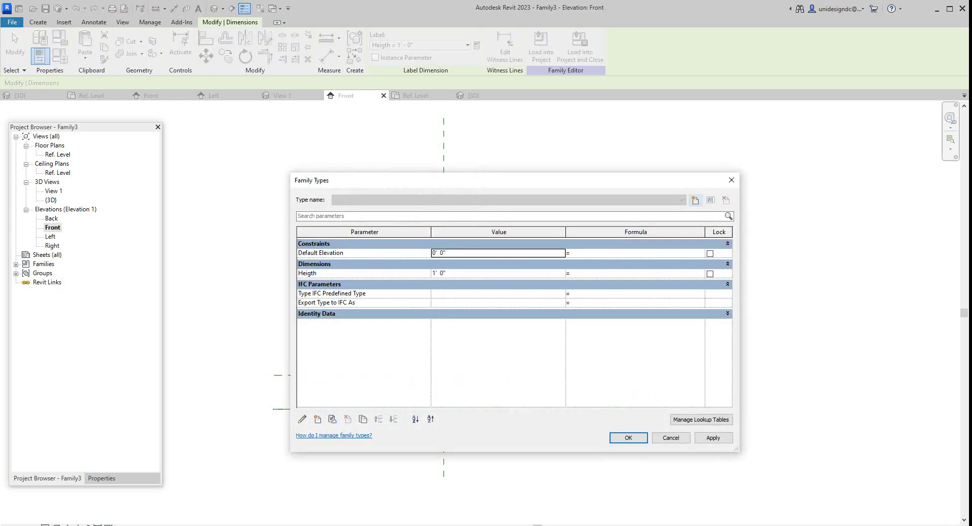
{"action": "double_click", "coordinate": [444, 273]}
{"action": "double_click", "coordinate": [444, 273]}
{"action": "type", "text": "3"}
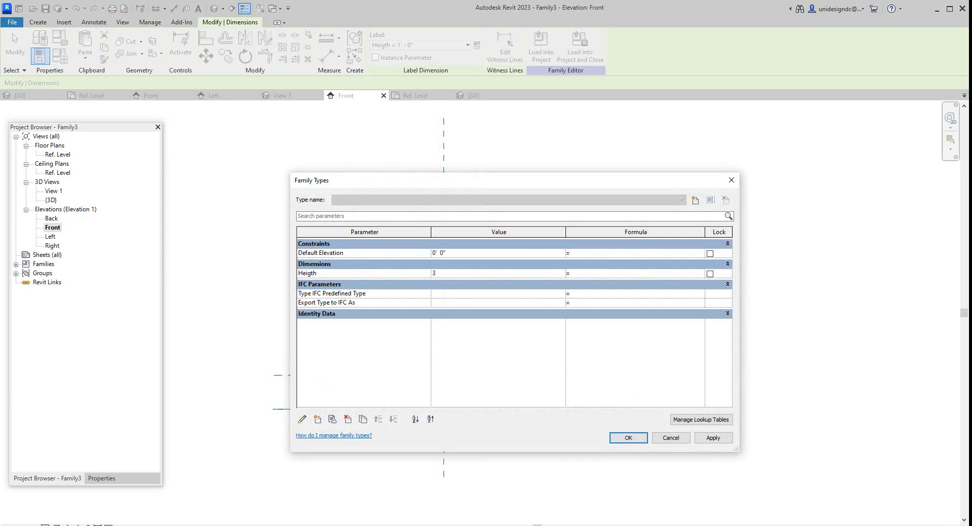
{"action": "left_click", "coordinate": [713, 437]}
{"action": "left_click", "coordinate": [629, 437]}
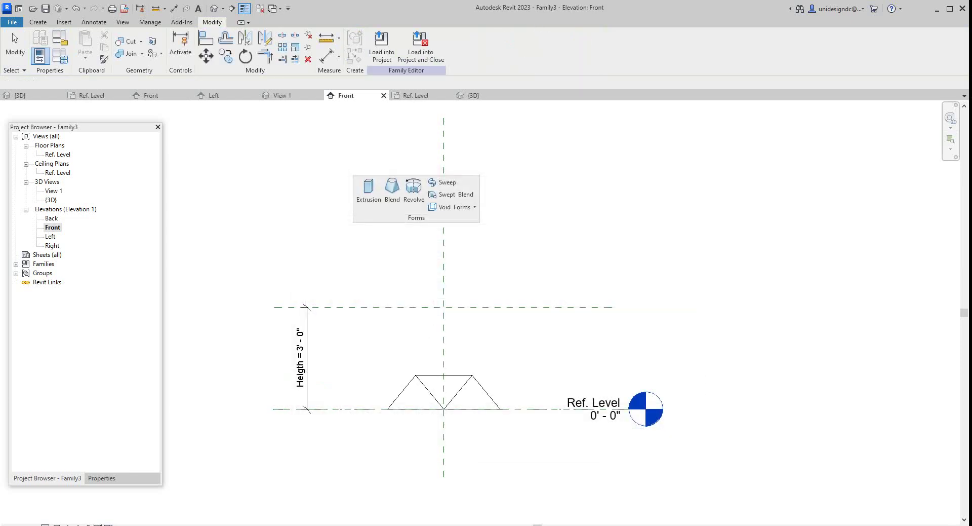
- Align the blend's top edge to the upper reference plane and lock the alignment
{"action": "left_click", "coordinate": [245, 39]}
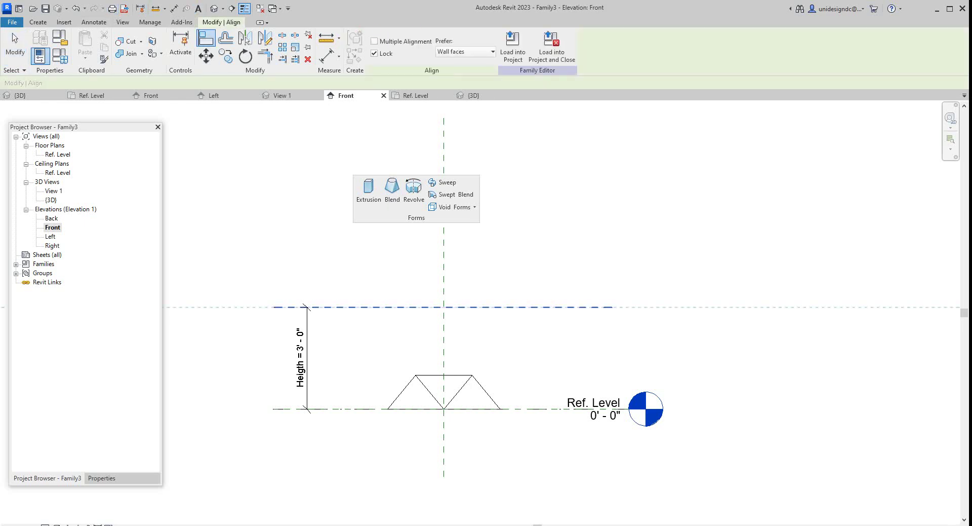
{"action": "left_click", "coordinate": [446, 376]}
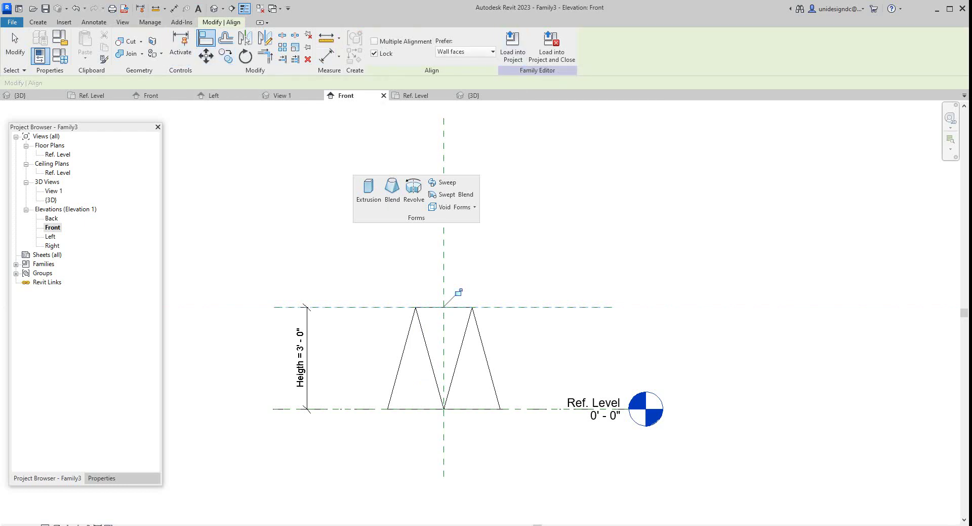
{"action": "scroll", "coordinate": [421, 317], "scroll_direction": "down", "scroll_amount": 1}
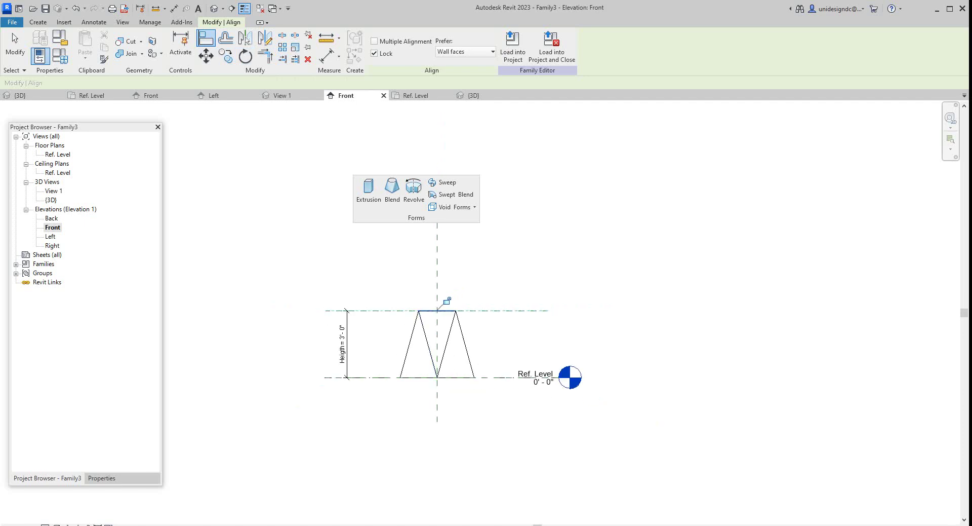
{"action": "scroll", "coordinate": [438, 307], "scroll_direction": "up", "scroll_amount": 1}
{"action": "left_click", "coordinate": [449, 298]}
{"action": "scroll", "coordinate": [481, 306], "scroll_direction": "up", "scroll_amount": 1}
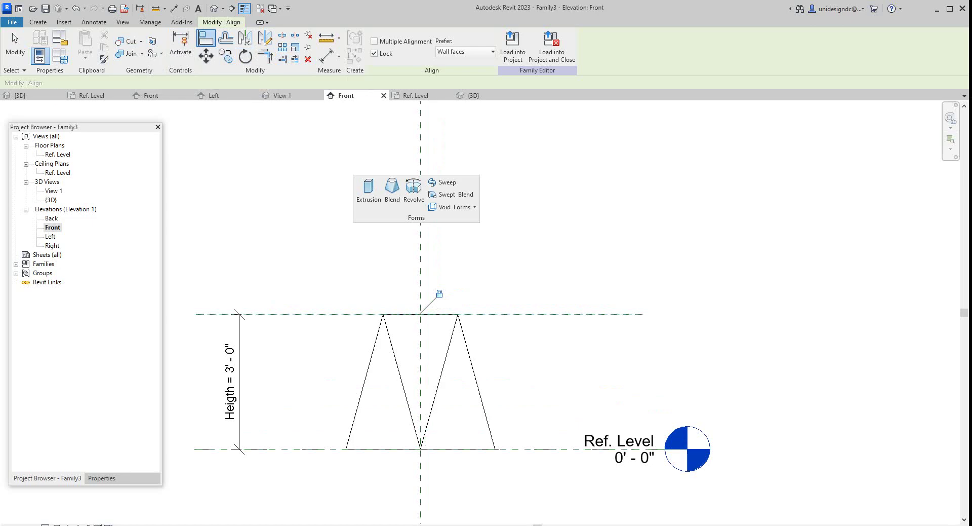
- Set the Heigth parameter to 2' in Family Types to test the locked blend
{"action": "left_click", "coordinate": [60, 55]}
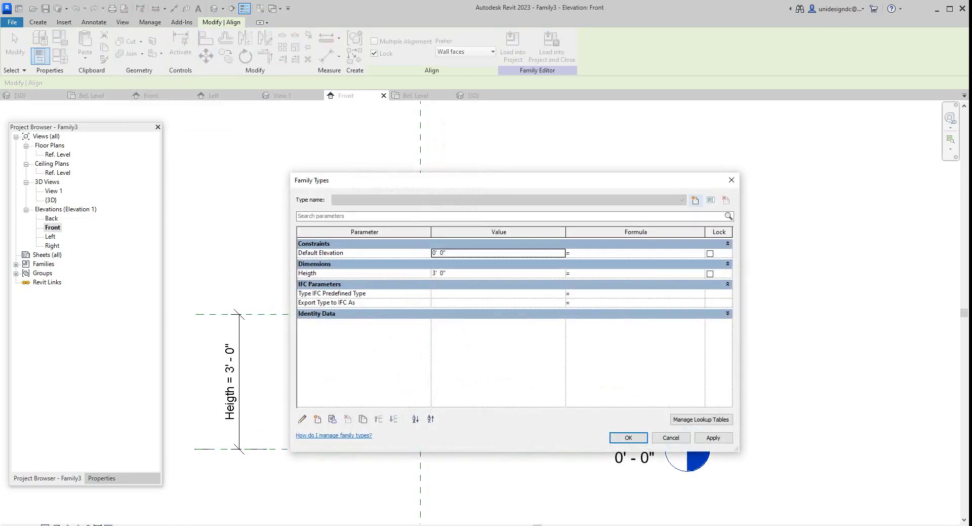
{"action": "left_click", "coordinate": [436, 273]}
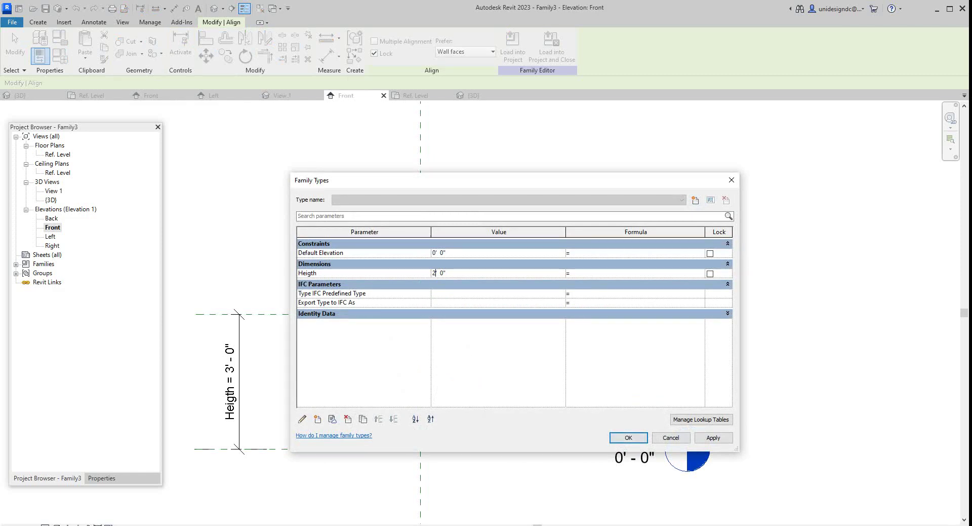
{"action": "left_click", "coordinate": [713, 437]}
{"action": "left_click", "coordinate": [628, 438]}
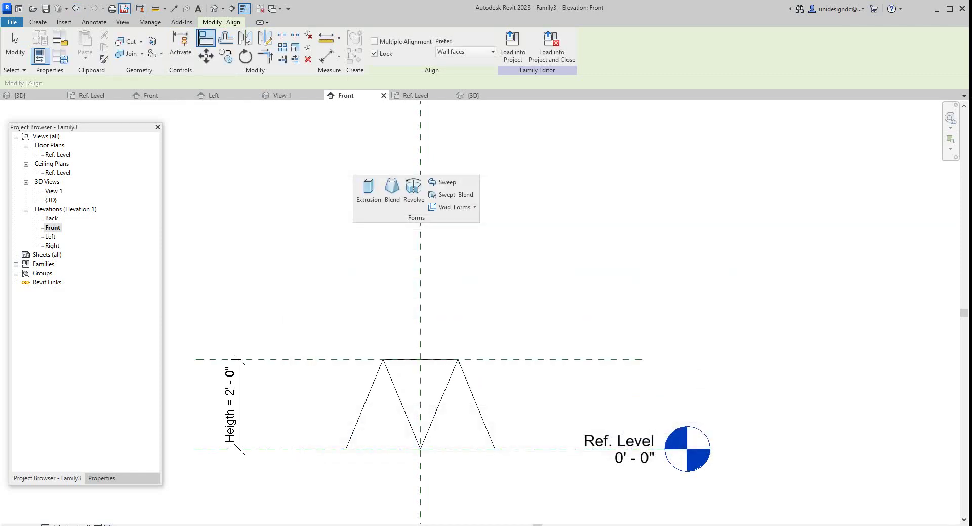
- Examine the resized blend from the side in the default 3D view
{"action": "left_click", "coordinate": [215, 8]}
{"action": "scroll", "coordinate": [506, 291], "scroll_direction": "down", "scroll_amount": 4}
{"action": "mouse_move", "coordinate": [930, 130]}
{"action": "left_mouse_down"}
{"action": "mouse_move", "coordinate": [890, 70]}
{"action": "mouse_move", "coordinate": [891, 93]}
{"action": "mouse_move", "coordinate": [915, 92]}
{"action": "mouse_move", "coordinate": [926, 71]}
{"action": "mouse_move", "coordinate": [910, 100]}
{"action": "left_mouse_up"}
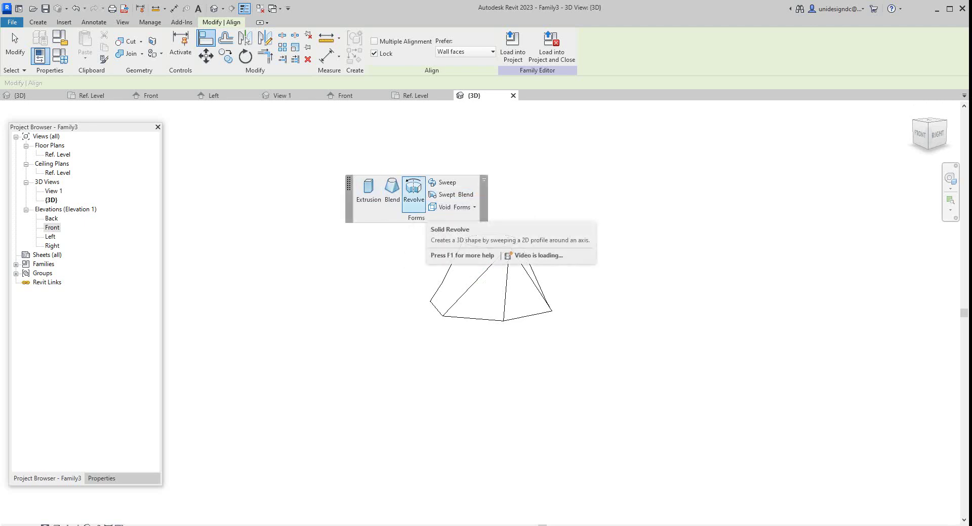
{"action": "scroll", "coordinate": [550, 251], "scroll_direction": "down", "scroll_amount": 2}
{"action": "scroll", "coordinate": [550, 250], "scroll_direction": "up", "scroll_amount": 3}
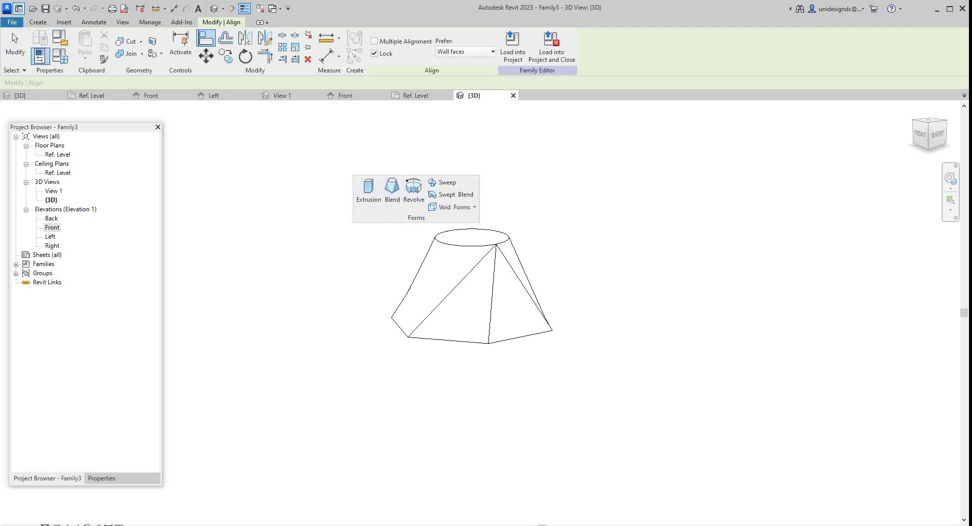
{"action": "left_click", "coordinate": [38, 22]}
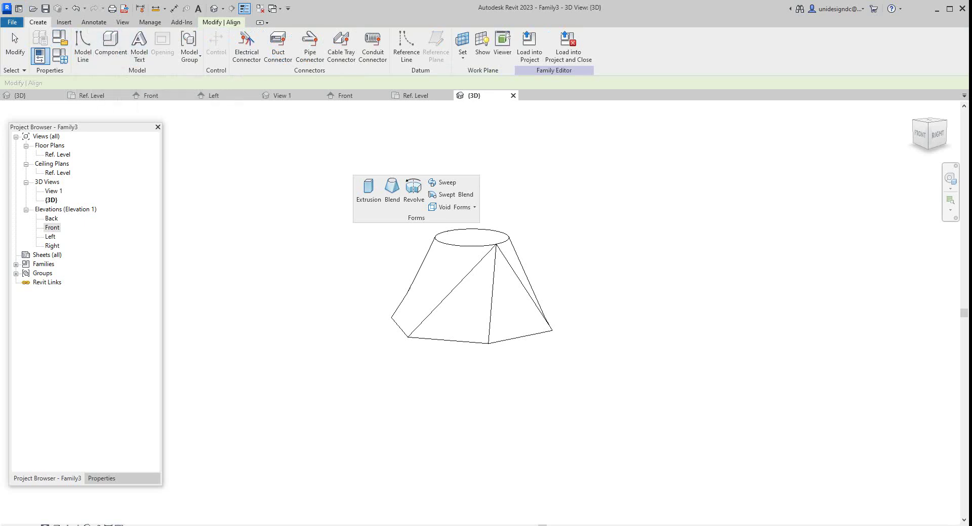
- Start a new family and open the English-Imperial folder of family templates
{"action": "left_click", "coordinate": [12, 21]}
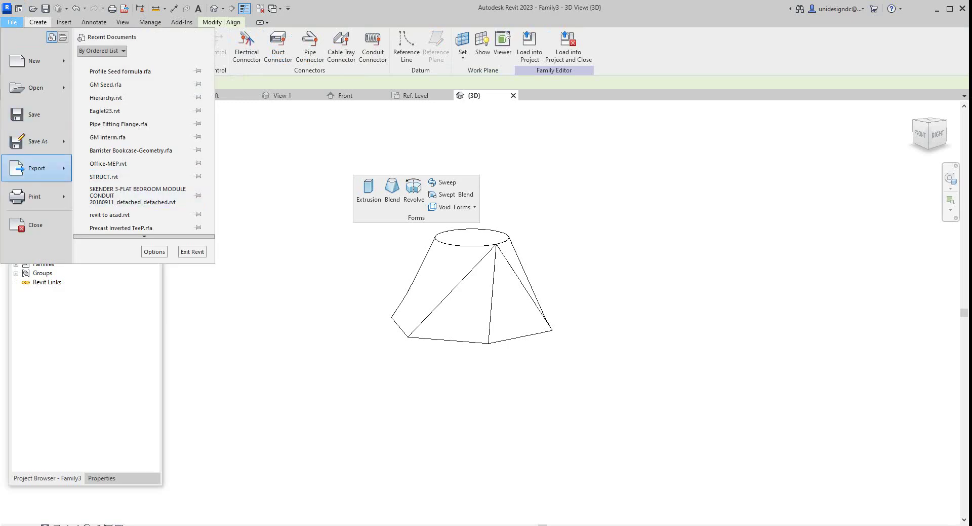
{"action": "key", "text": "Escape"}
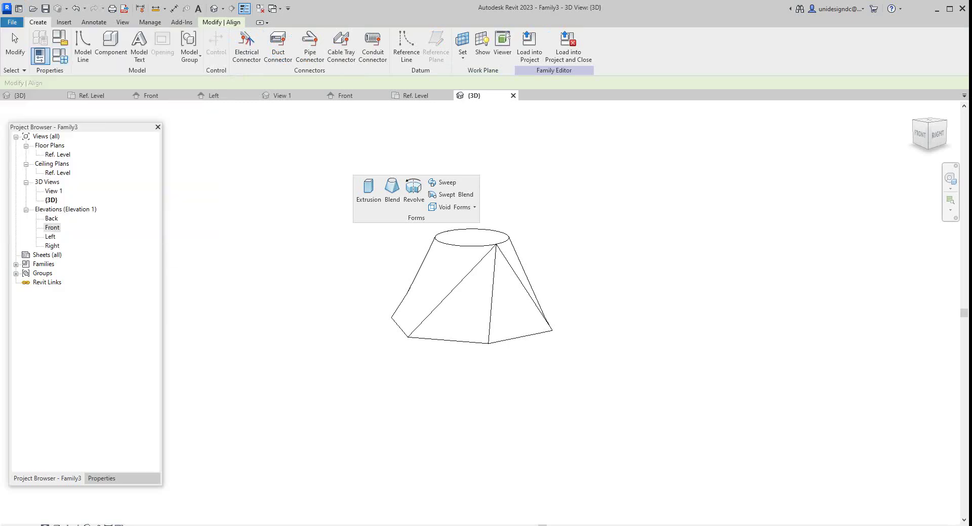
{"action": "left_click", "coordinate": [12, 21]}
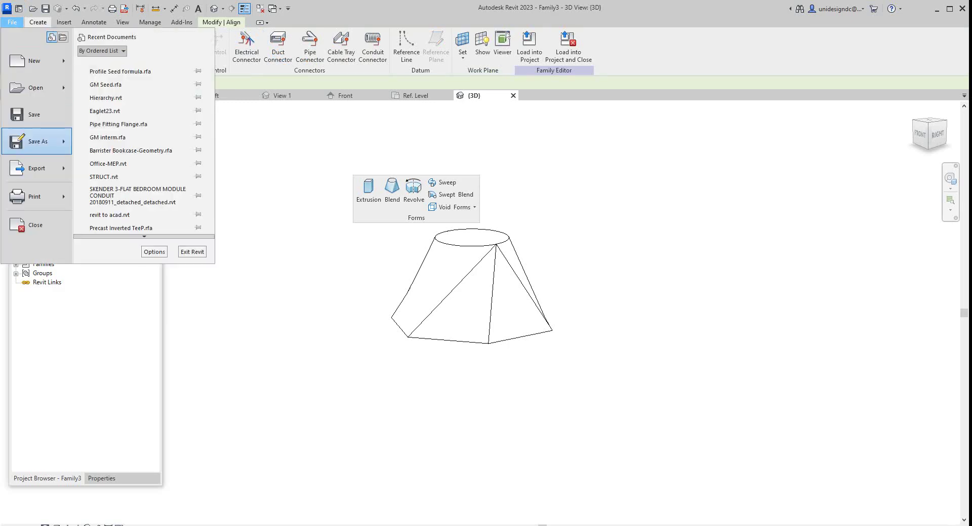
{"action": "mouse_move", "coordinate": [38, 62]}
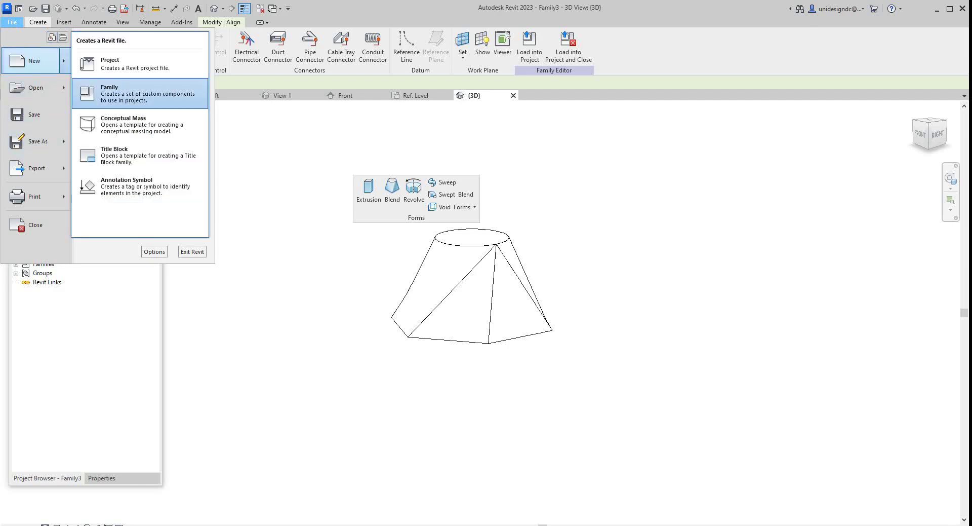
{"action": "left_click", "coordinate": [110, 91]}
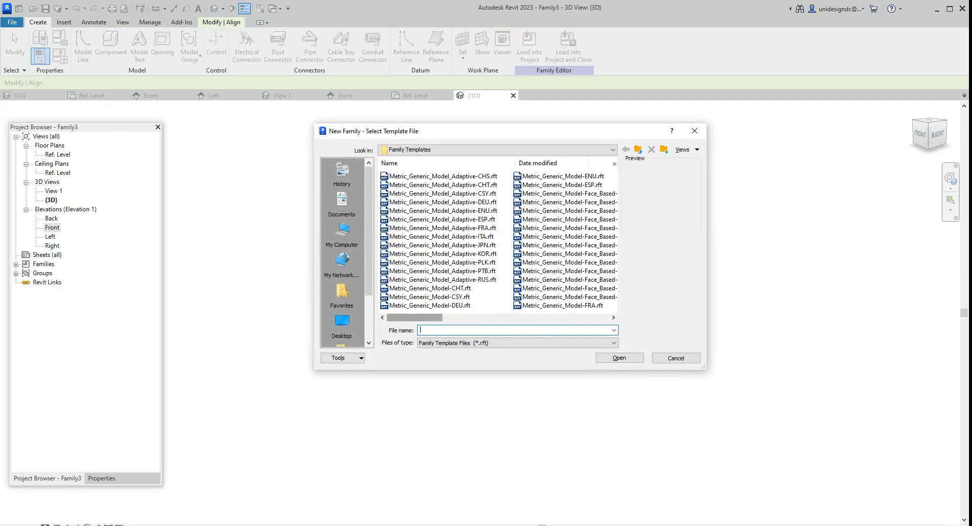
{"action": "scroll", "coordinate": [499, 240], "scroll_direction": "down", "scroll_amount": 5}
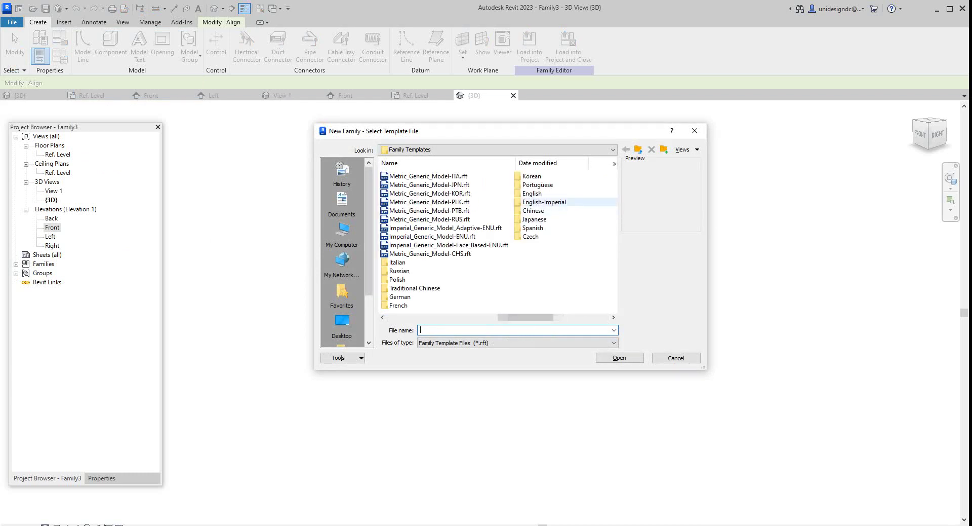
{"action": "double_click", "coordinate": [544, 201]}
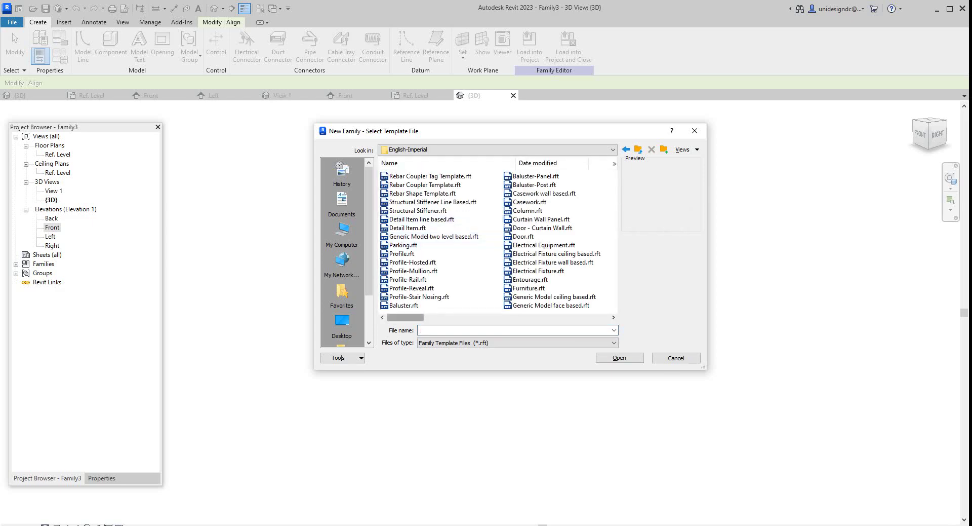
- Browse the English-Imperial folder to review the available family templates
{"action": "left_click_drag", "start_coordinate": [405, 317], "coordinate": [591, 317]}
{"action": "left_click", "coordinate": [383, 317]}
{"action": "left_click", "coordinate": [383, 317]}
{"action": "left_click", "coordinate": [382, 318]}
{"action": "left_click", "coordinate": [383, 318]}
{"action": "left_click", "coordinate": [382, 317]}
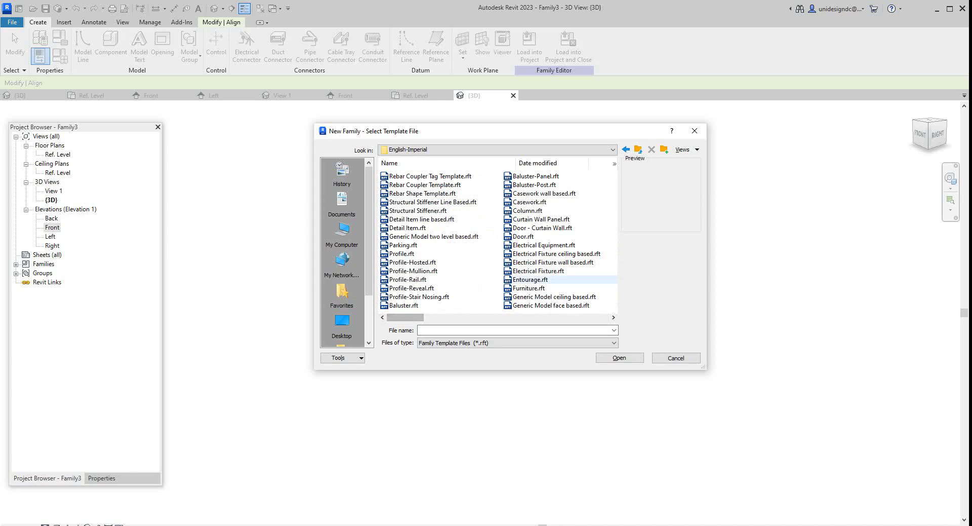
{"action": "scroll", "coordinate": [558, 194], "scroll_direction": "down", "scroll_amount": 4}
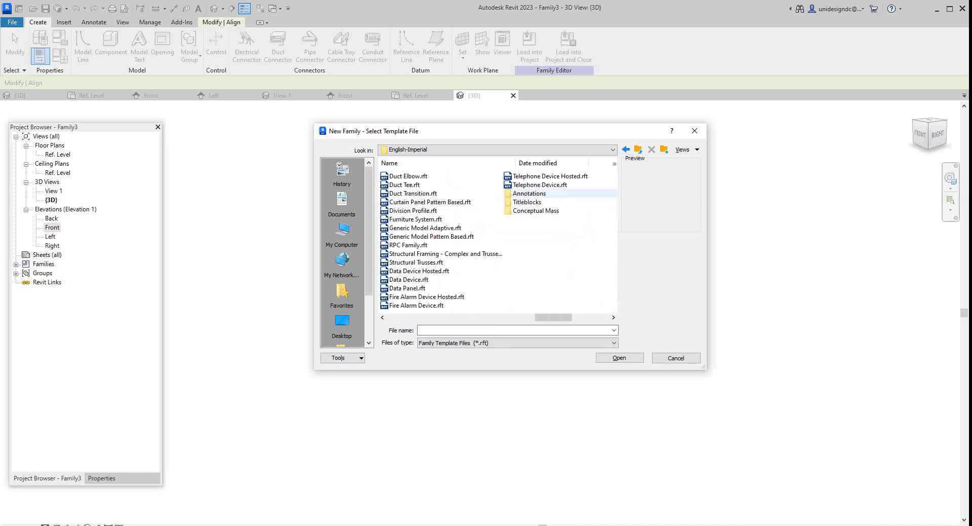
{"action": "scroll", "coordinate": [558, 201], "scroll_direction": "up", "scroll_amount": 2}
{"action": "scroll", "coordinate": [499, 240], "scroll_direction": "right", "scroll_amount": 5}
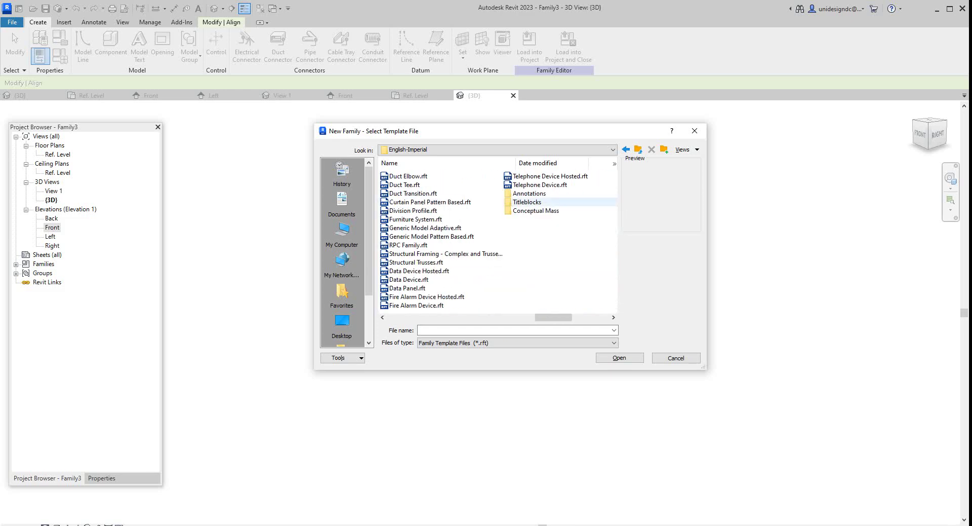
{"action": "scroll", "coordinate": [499, 241], "scroll_direction": "left", "scroll_amount": 1}
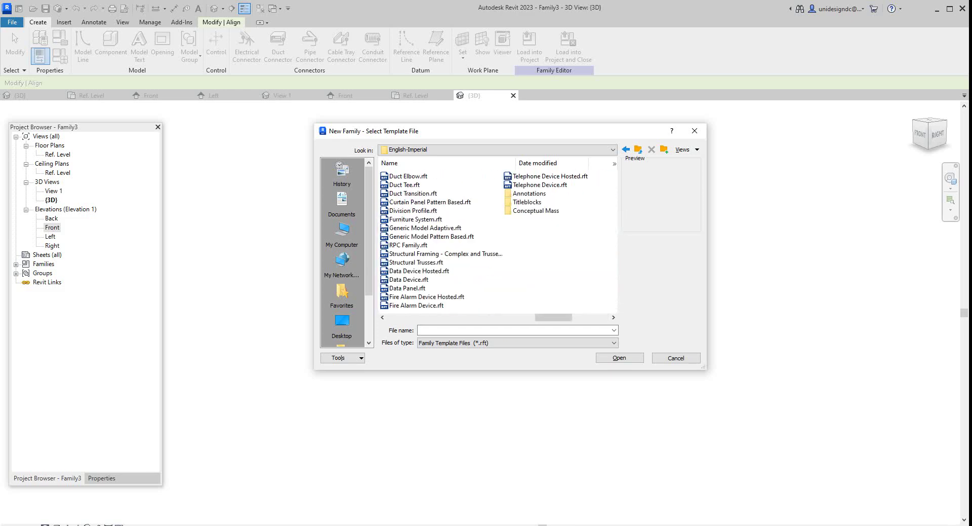
{"action": "scroll", "coordinate": [499, 241], "scroll_direction": "left", "scroll_amount": 1}
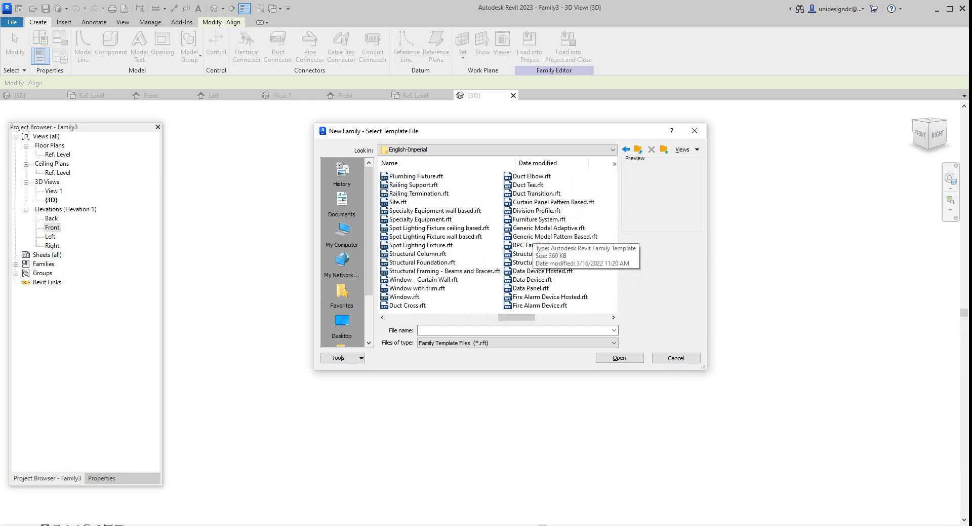
{"action": "scroll", "coordinate": [522, 245], "scroll_direction": "left", "scroll_amount": 1}
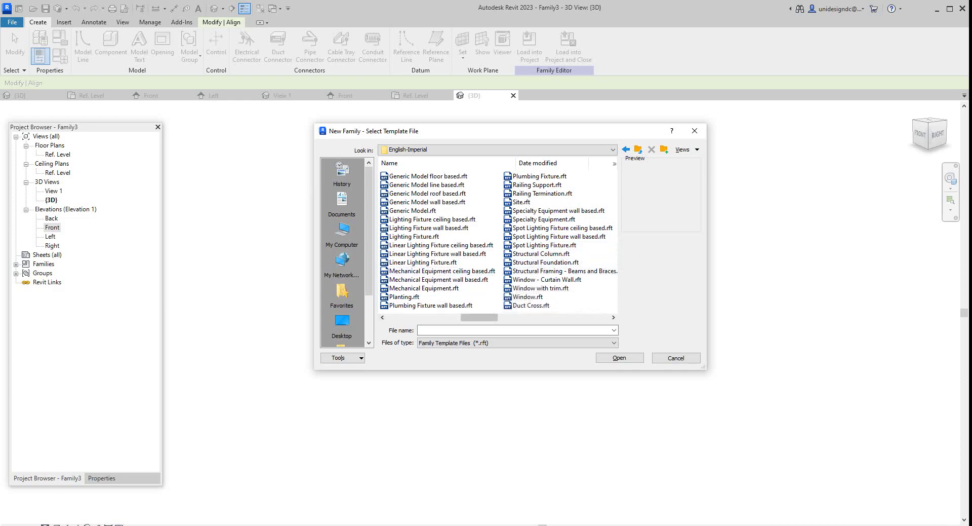
{"action": "scroll", "coordinate": [440, 271], "scroll_direction": "left", "scroll_amount": 1}
{"action": "scroll", "coordinate": [499, 240], "scroll_direction": "left", "scroll_amount": 1}
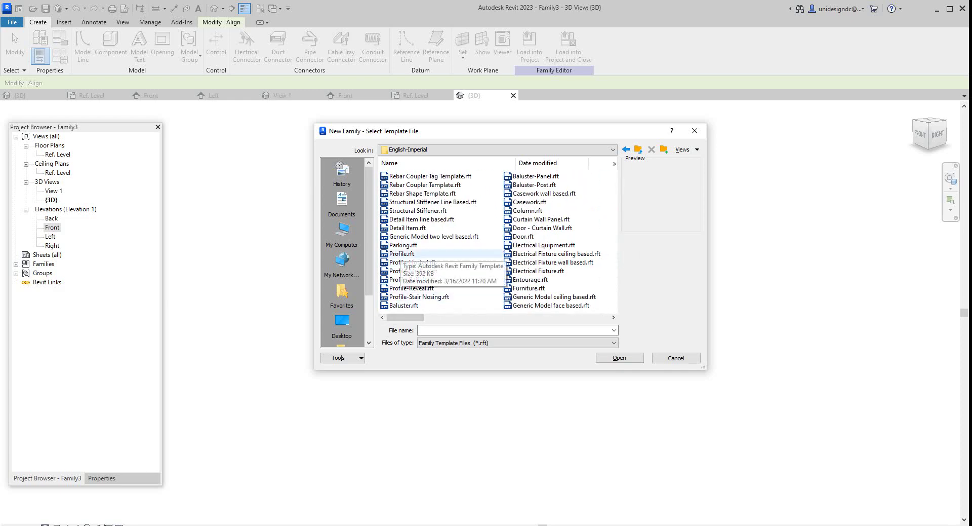
- Create a family from the Profile.rft template and inspect its properties and Project Browser contents
{"action": "left_click", "coordinate": [401, 254]}
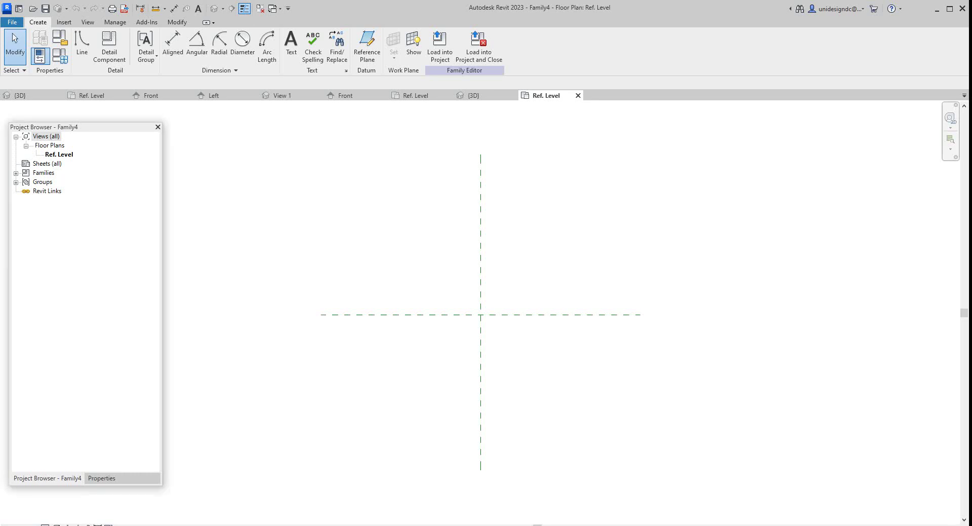
{"action": "left_click", "coordinate": [102, 478]}
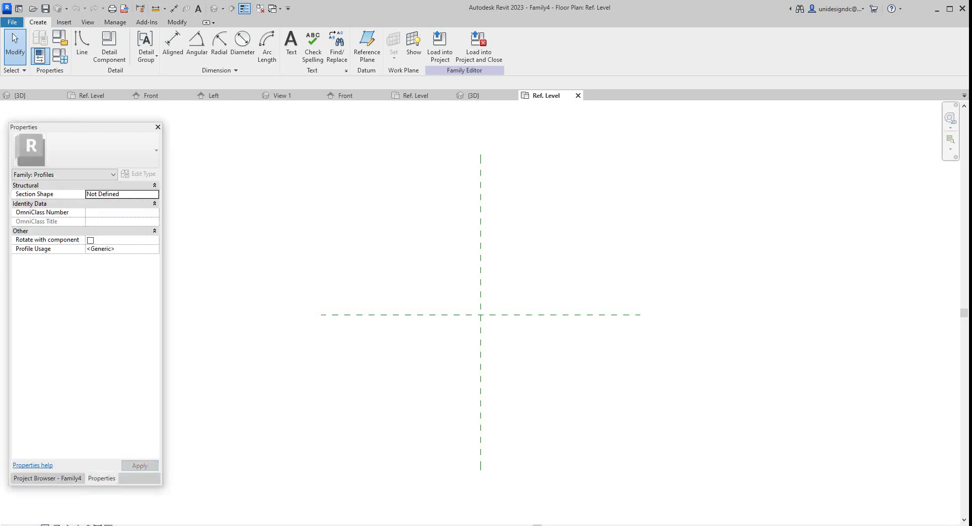
{"action": "left_click", "coordinate": [47, 478]}
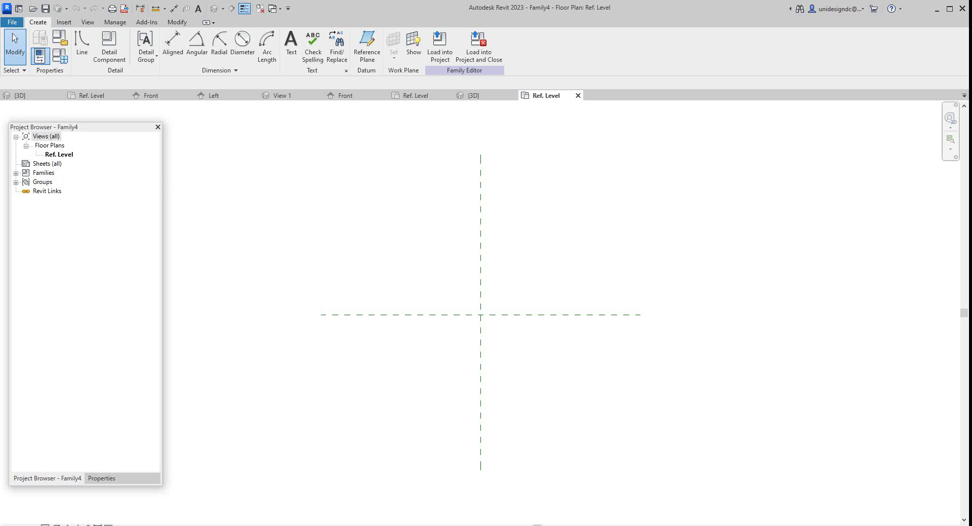
{"action": "left_click", "coordinate": [16, 174]}
{"action": "left_click", "coordinate": [15, 173]}
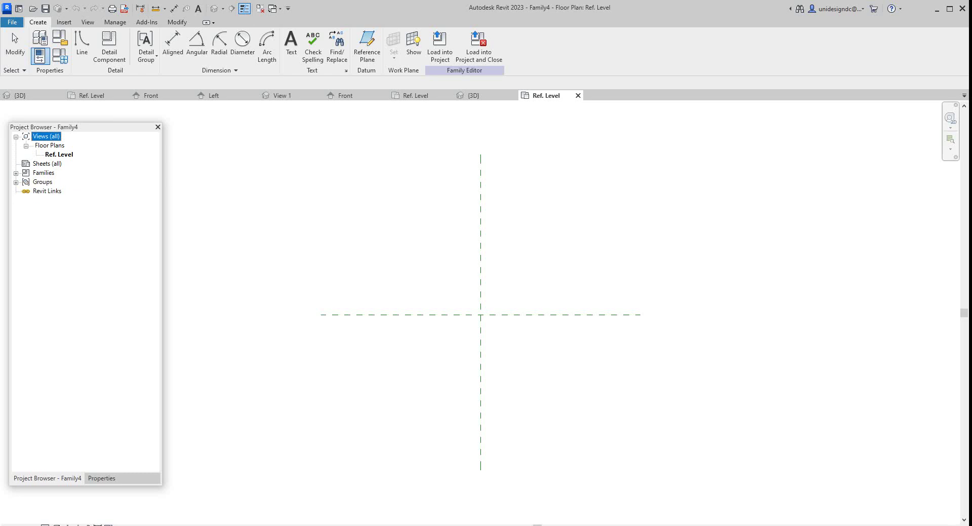
{"action": "key", "text": "Escape"}
{"action": "scroll", "coordinate": [388, 255], "scroll_direction": "up", "scroll_amount": 2}
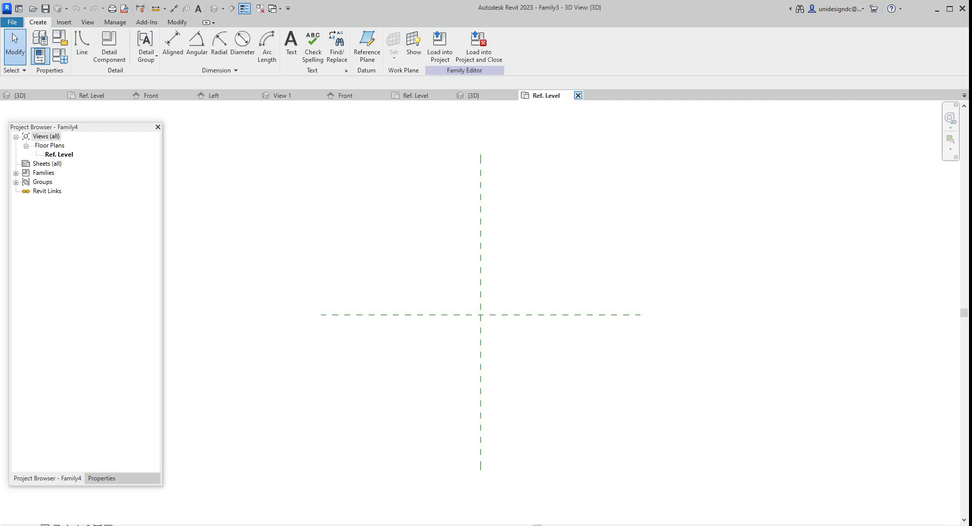
- Close the profile family and tile all open views, fitting each one to its contents
{"action": "left_click", "coordinate": [578, 95]}
{"action": "key", "text": "a"}
{"action": "key", "text": "l"}
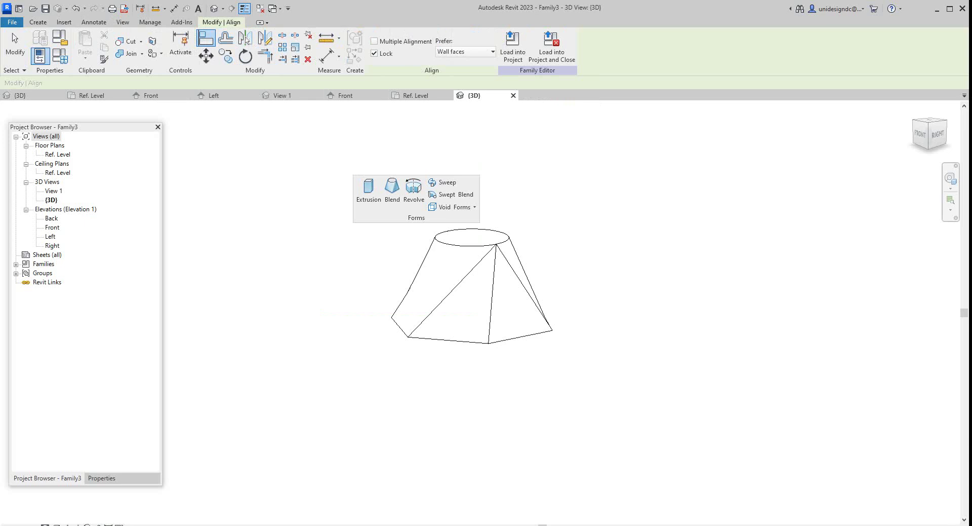
{"action": "key", "text": "w"}
{"action": "key", "text": "t"}
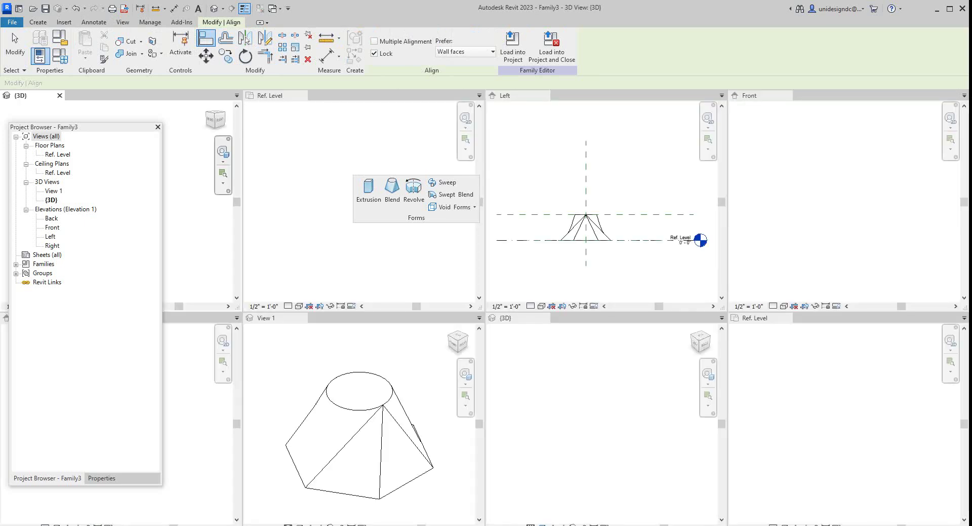
{"action": "key", "text": "z"}
{"action": "key", "text": "a"}
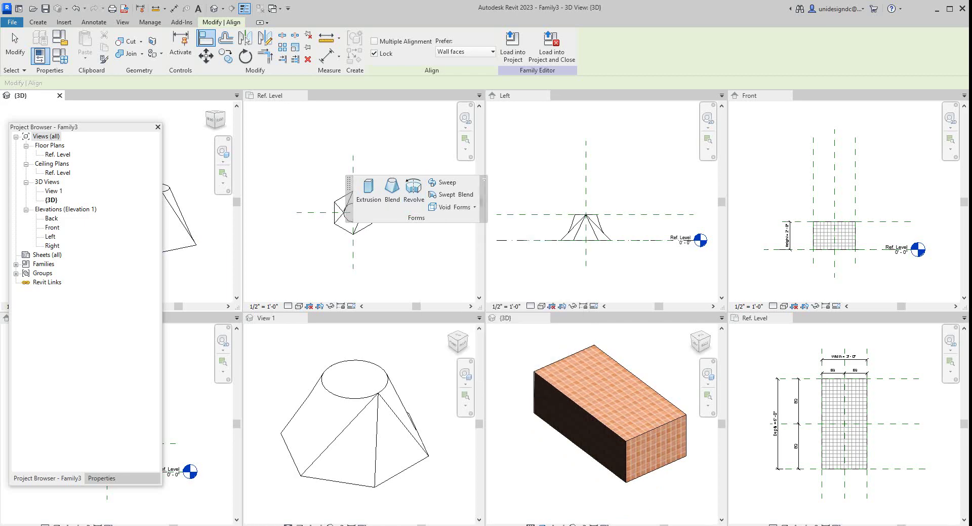
{"action": "scroll", "coordinate": [415, 271], "scroll_direction": "down", "scroll_amount": 2}
{"action": "scroll", "coordinate": [277, 178], "scroll_direction": "down", "scroll_amount": 1}
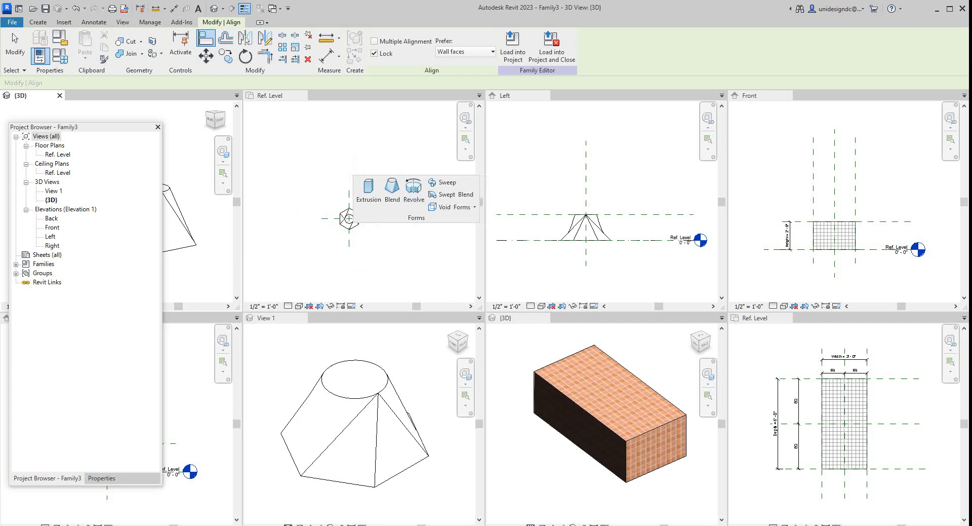
- Create a new family from the English-Imperial Generic Model.rft template
{"action": "left_click", "coordinate": [12, 22]}
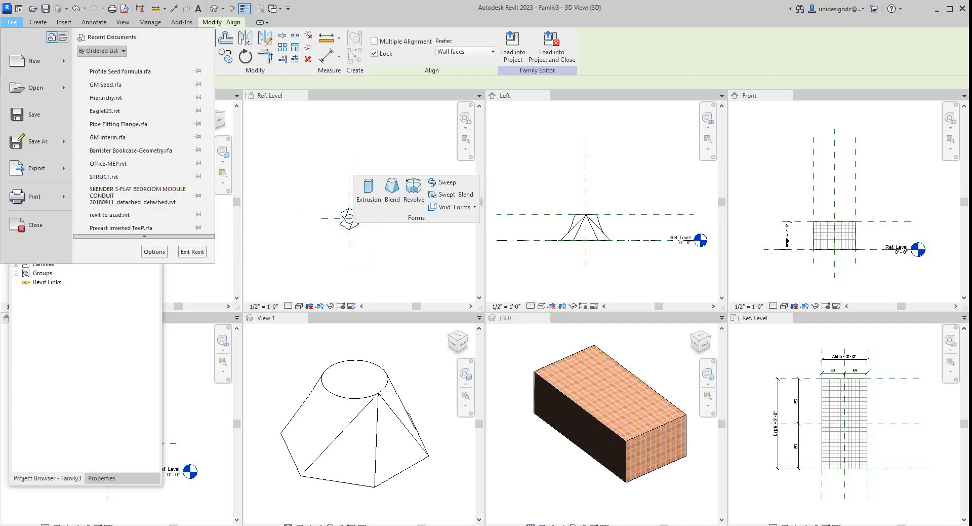
{"action": "mouse_move", "coordinate": [35, 60]}
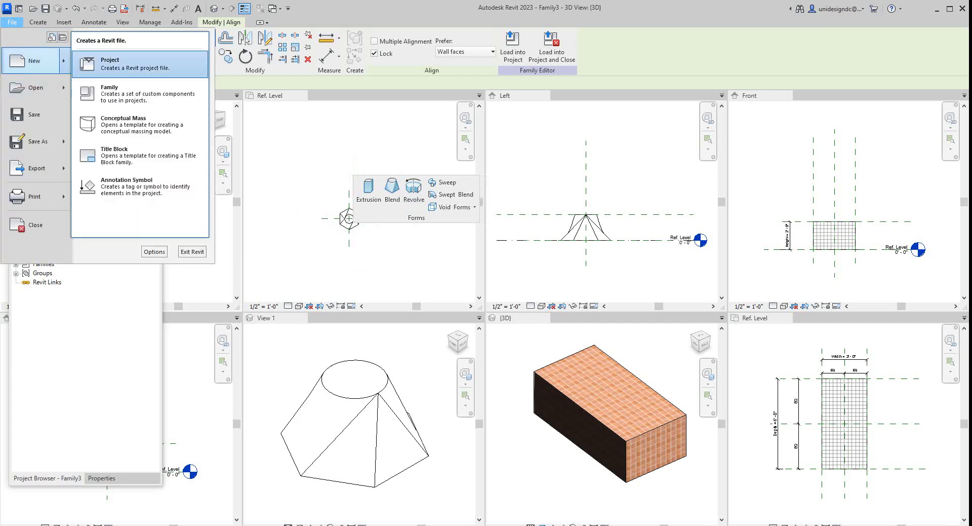
{"action": "left_click", "coordinate": [110, 92]}
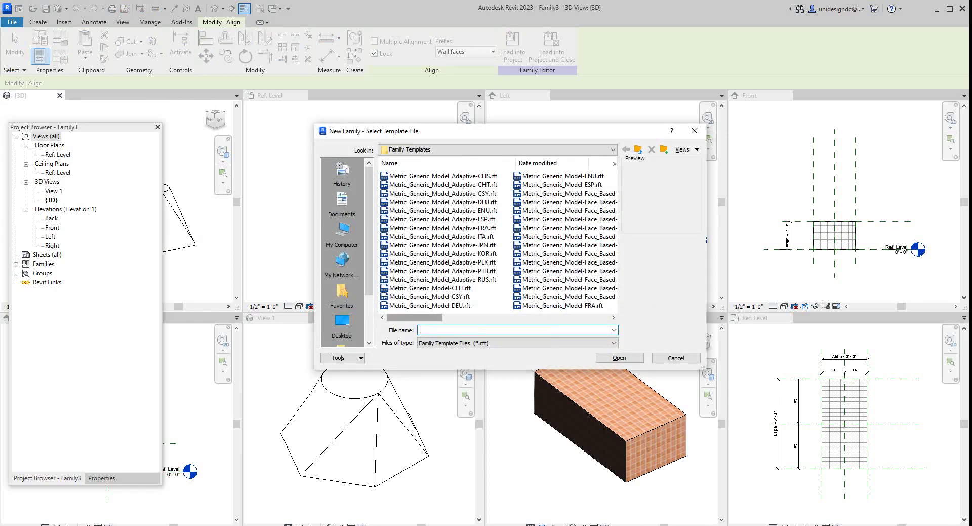
{"action": "left_click_drag", "start_coordinate": [415, 318], "coordinate": [526, 317]}
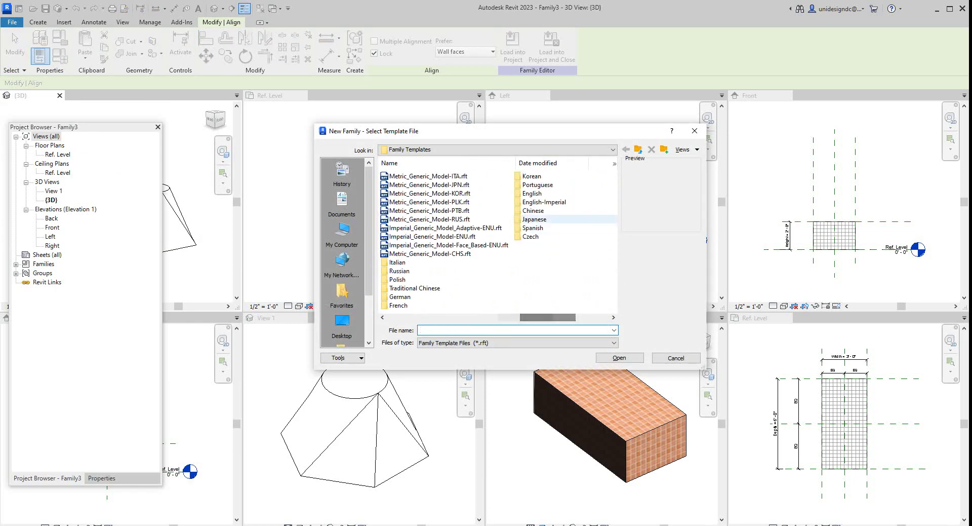
{"action": "double_click", "coordinate": [541, 202]}
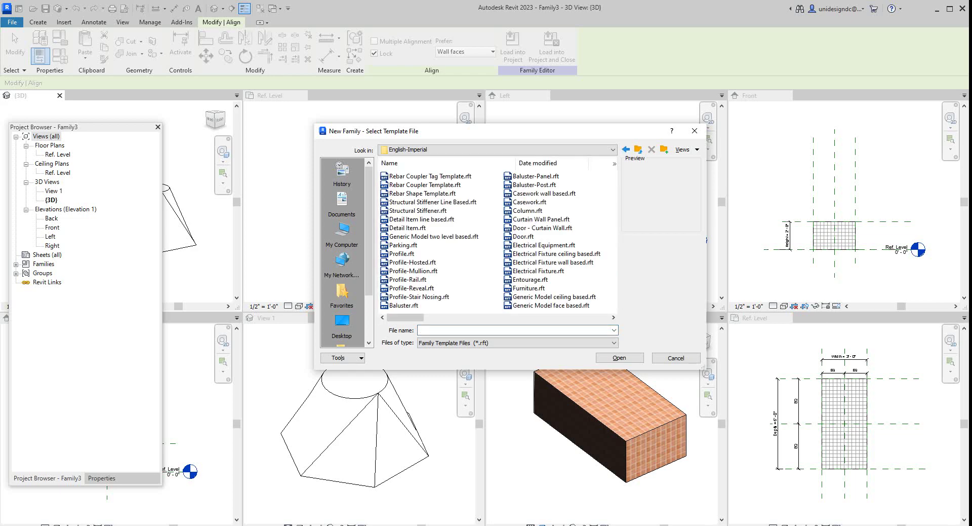
{"action": "left_click_drag", "start_coordinate": [405, 317], "coordinate": [479, 317]}
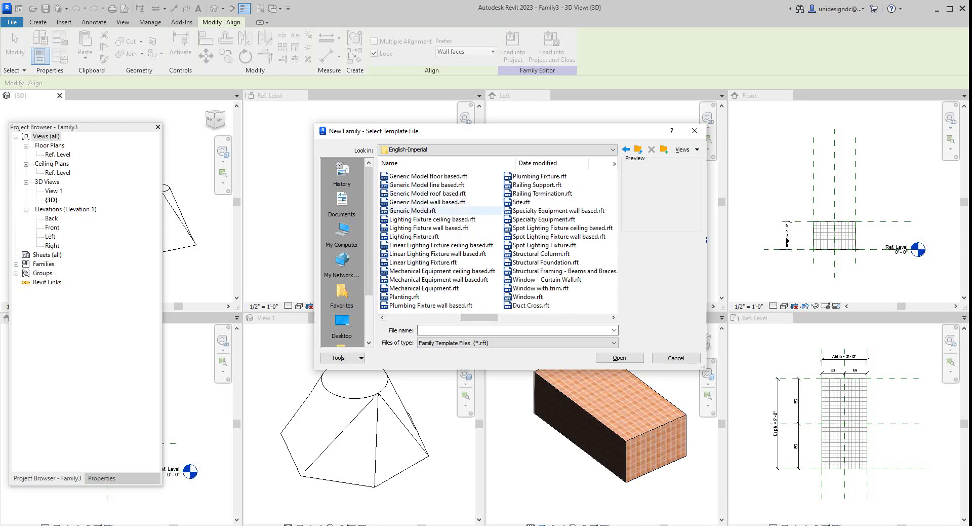
{"action": "left_click", "coordinate": [413, 210]}
{"action": "key", "text": "Return"}
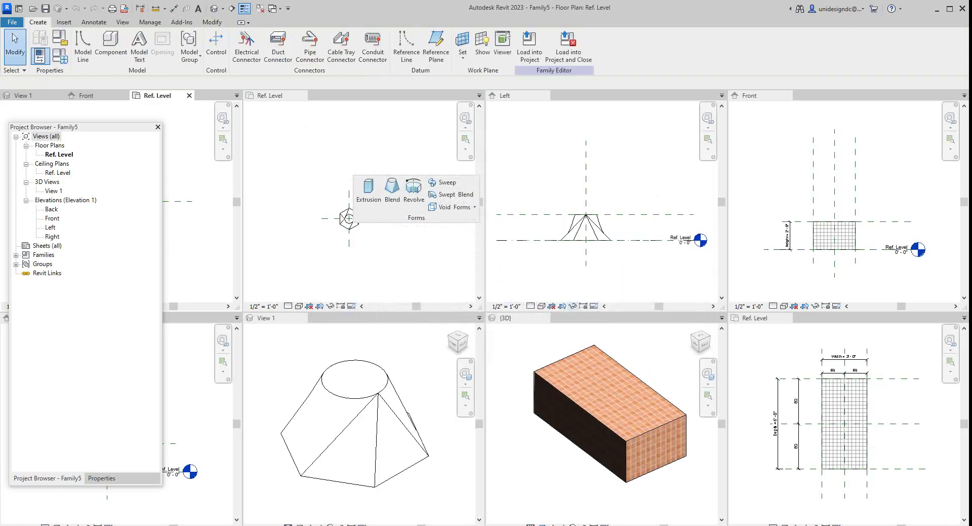
- Move the Project Browser clear of the tiled Ref. Level and Front views and bring up the window commands
{"action": "left_click_drag", "start_coordinate": [51, 127], "coordinate": [164, 280]}
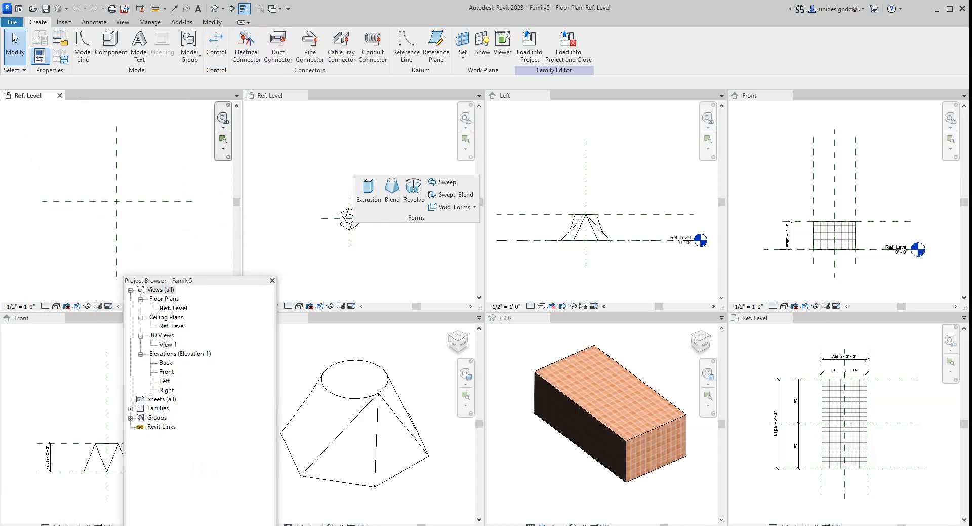
{"action": "left_click", "coordinate": [260, 9]}
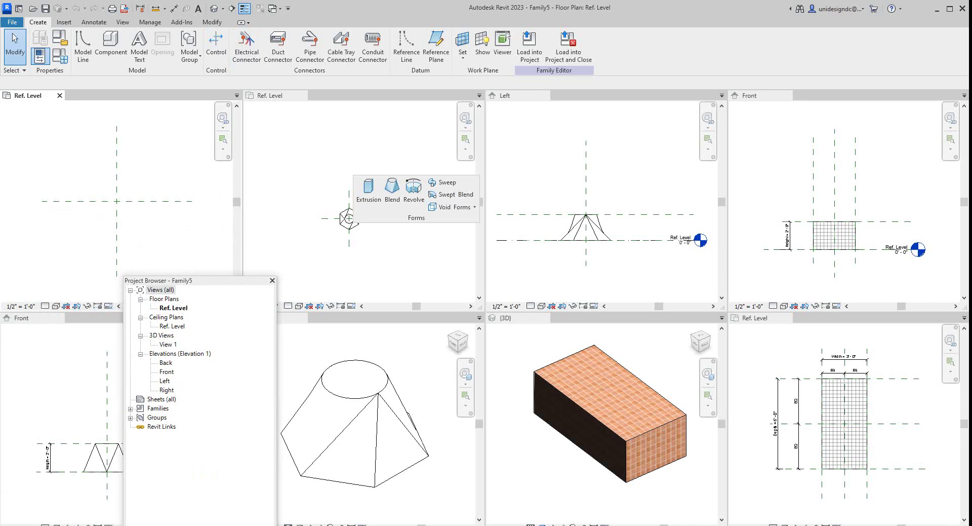
{"action": "left_click_drag", "start_coordinate": [152, 281], "coordinate": [328, 296]}
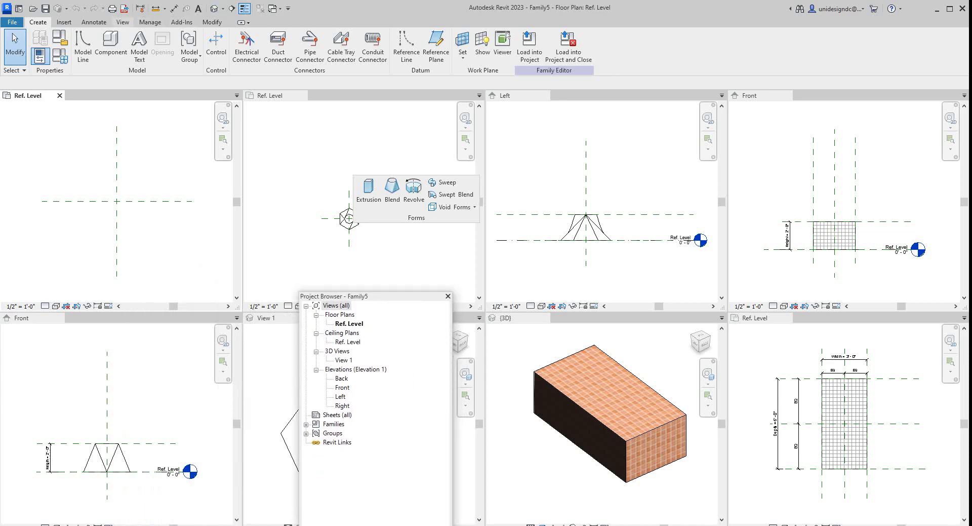
{"action": "left_click", "coordinate": [123, 22]}
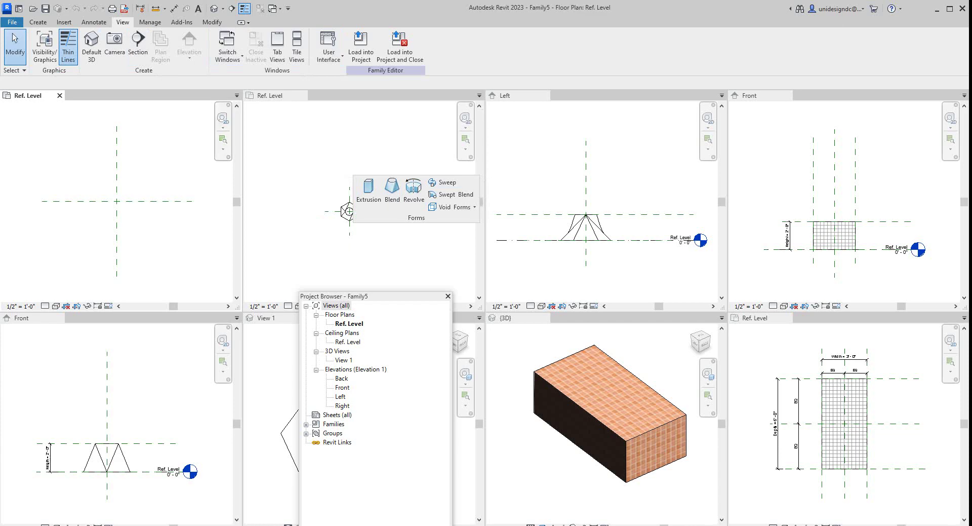
{"action": "scroll", "coordinate": [157, 172], "scroll_direction": "down", "scroll_amount": 1}
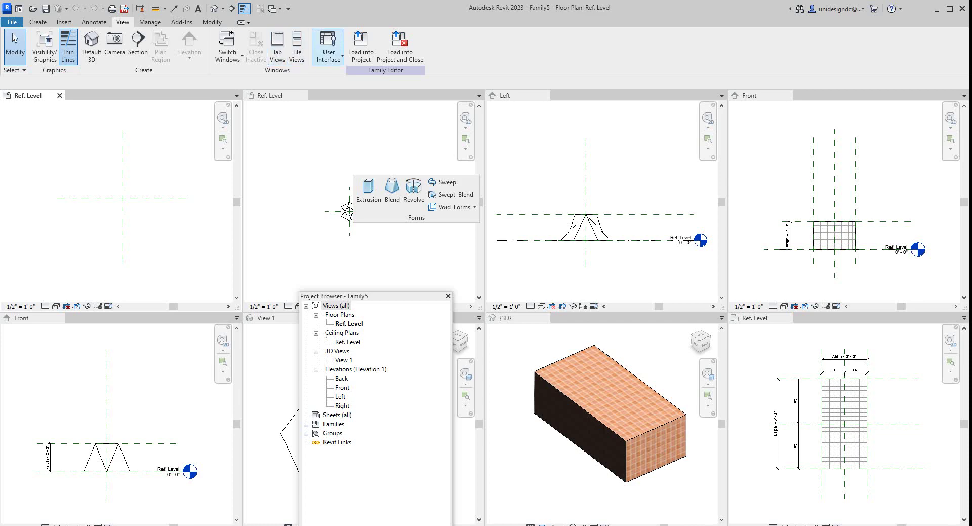
- Tile the open views, try widening the Ref. Level pane, and restore the even tiling
{"action": "left_click", "coordinate": [297, 47]}
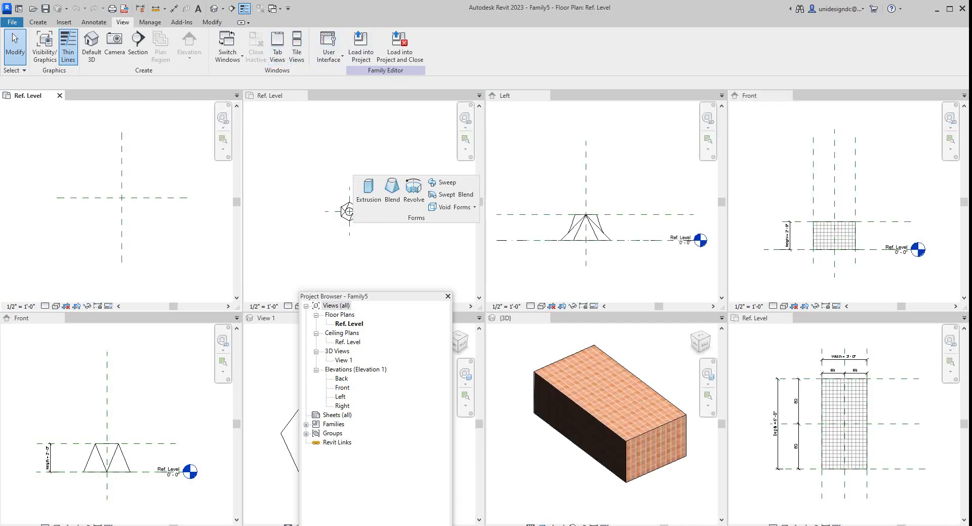
{"action": "left_click_drag", "start_coordinate": [354, 296], "coordinate": [419, 226]}
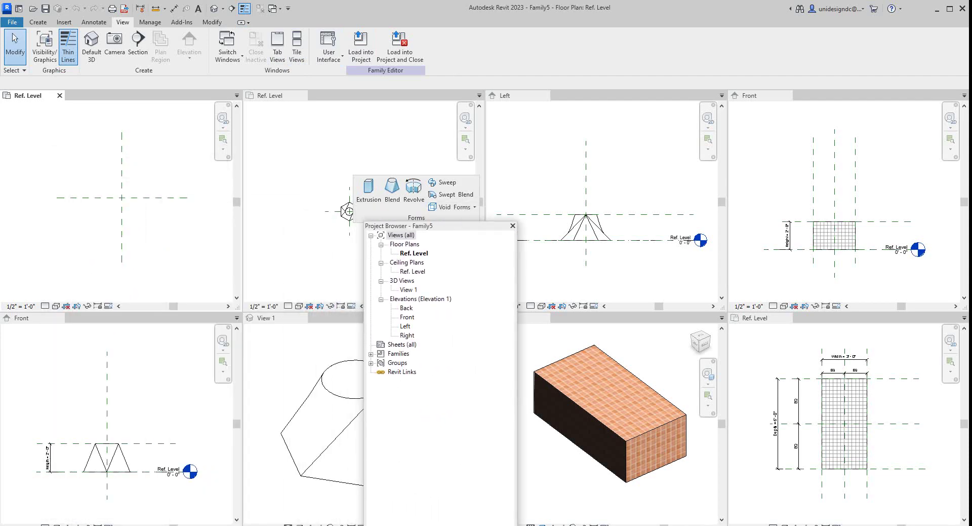
{"action": "left_click_drag", "start_coordinate": [244, 228], "coordinate": [472, 227]}
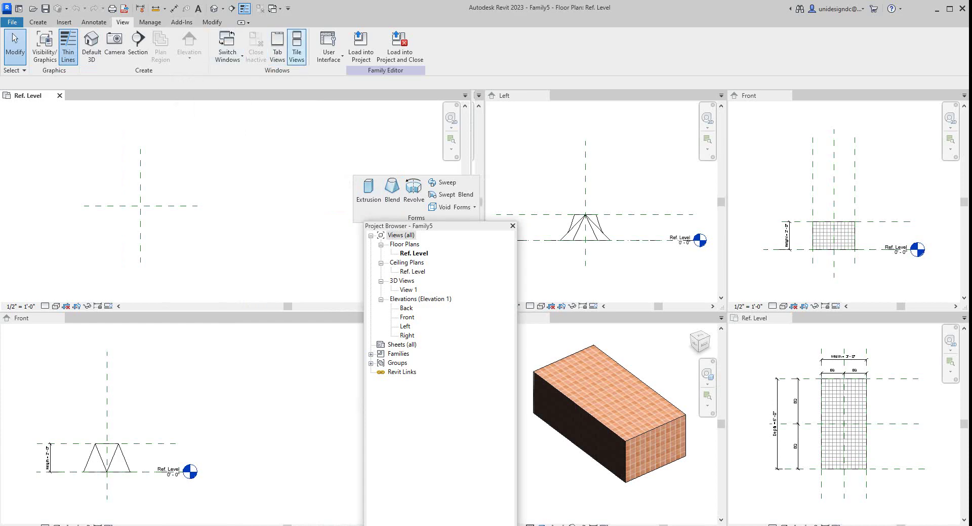
{"action": "left_click", "coordinate": [297, 51]}
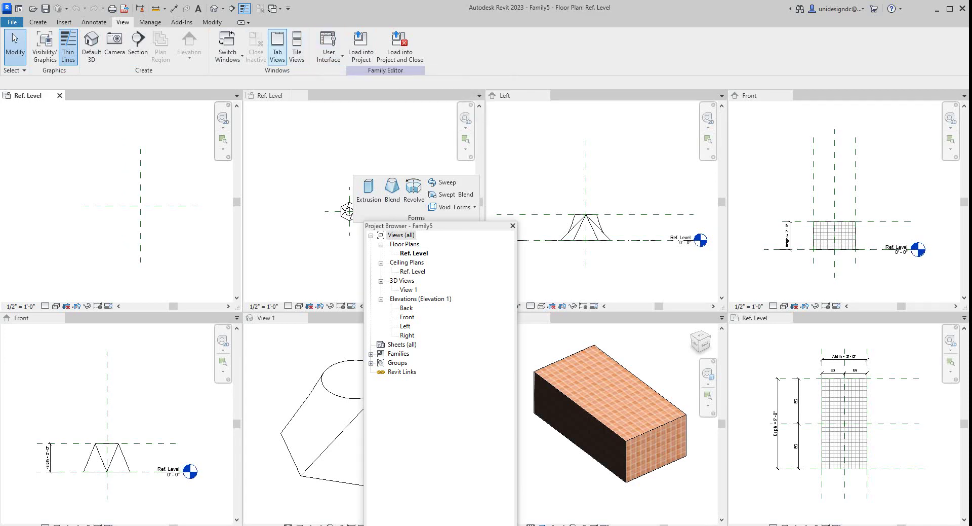
- Arrange the open views as tabs and move the Project Browser clear of the Ref. Level plan's reference planes
{"action": "left_click", "coordinate": [278, 48]}
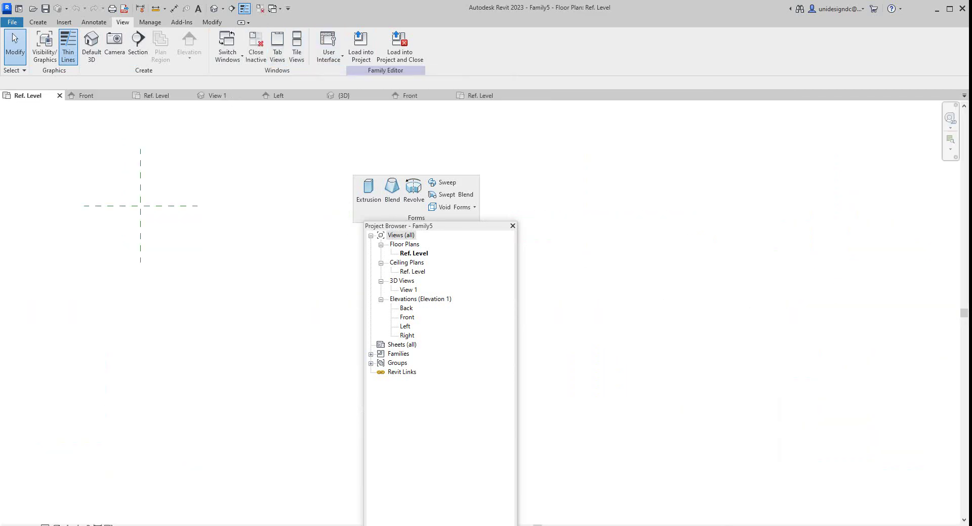
{"action": "scroll", "coordinate": [260, 182], "scroll_direction": "down", "scroll_amount": 3}
{"action": "left_click_drag", "start_coordinate": [456, 226], "coordinate": [146, 173]}
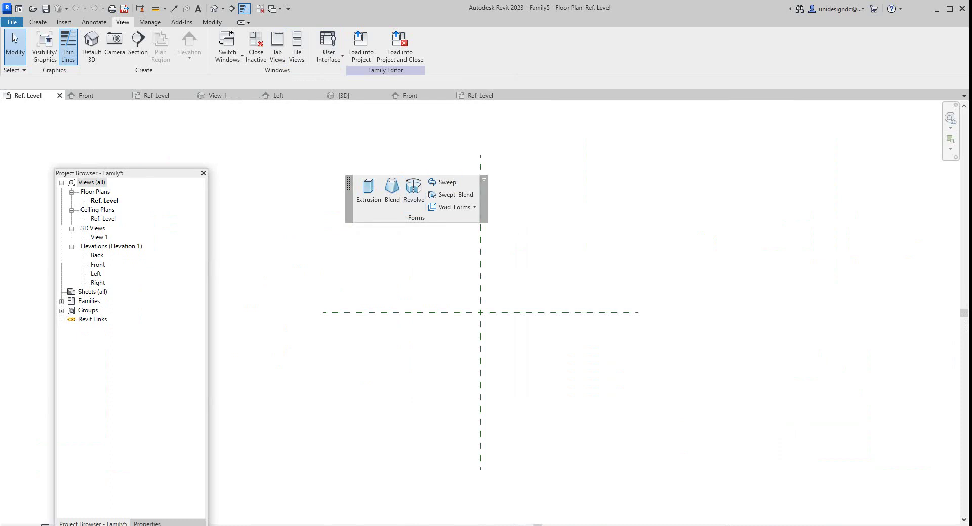
{"action": "scroll", "coordinate": [357, 354], "scroll_direction": "down", "scroll_amount": 2}
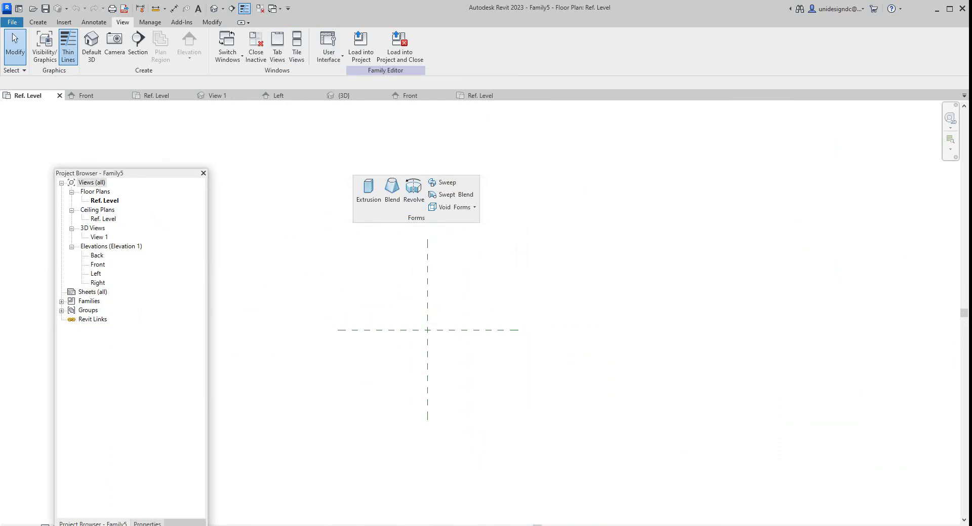
{"action": "left_click_drag", "start_coordinate": [160, 175], "coordinate": [146, 126]}
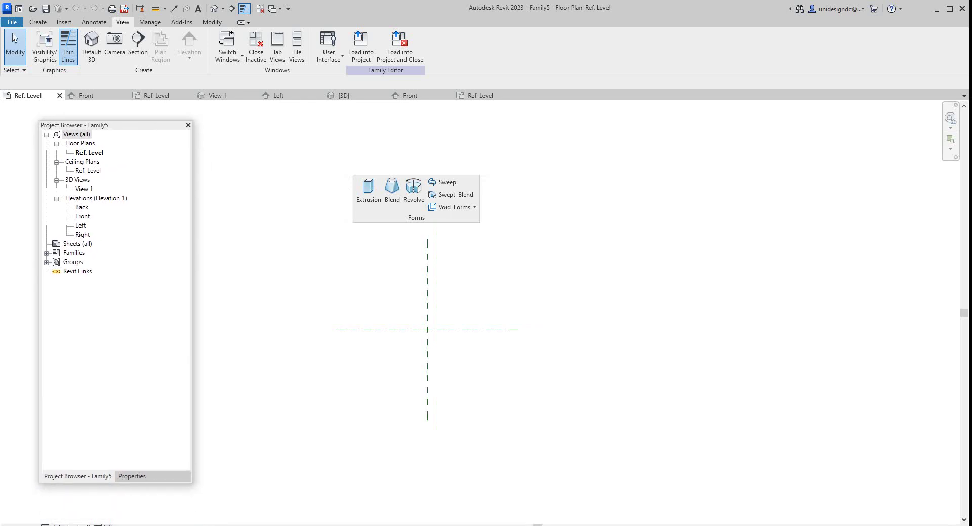
- Open the Front elevation and start a Revolve form
{"action": "double_click", "coordinate": [82, 216]}
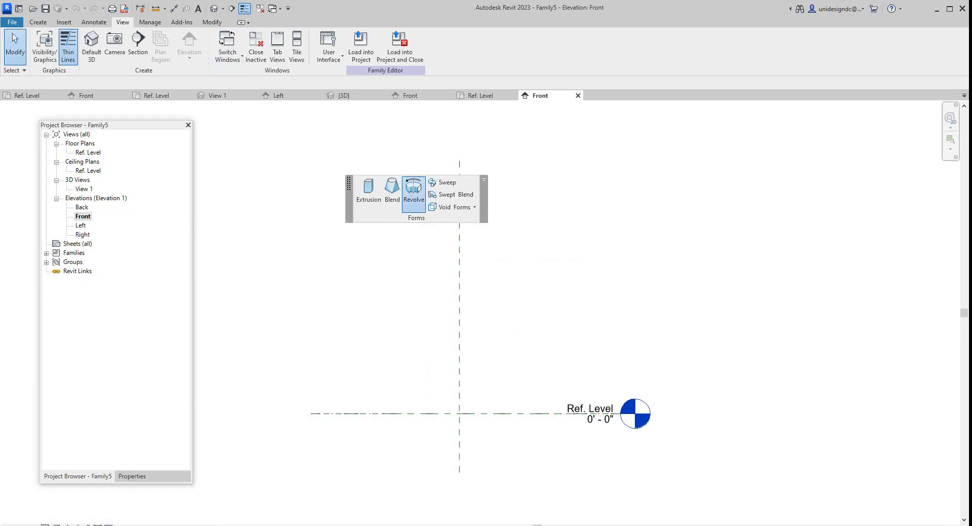
{"action": "left_click", "coordinate": [414, 188]}
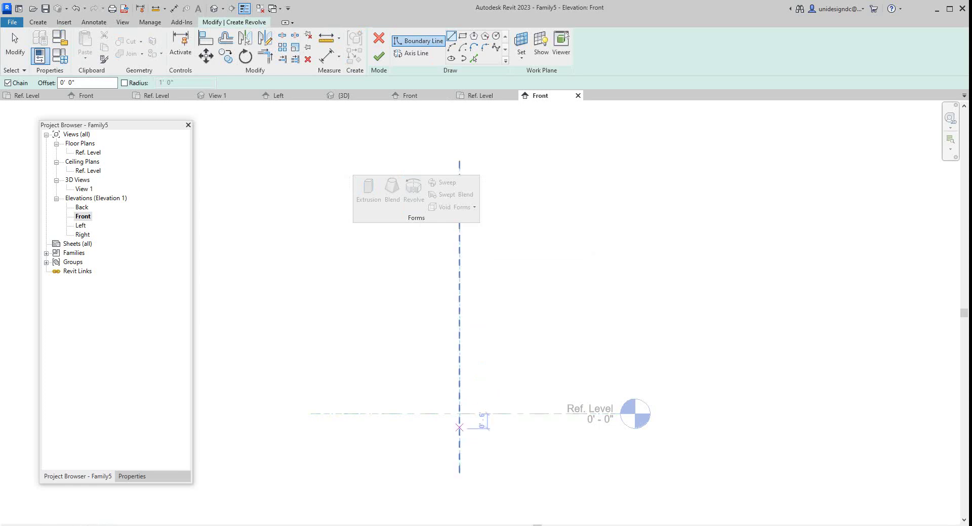
{"action": "left_click", "coordinate": [459, 428]}
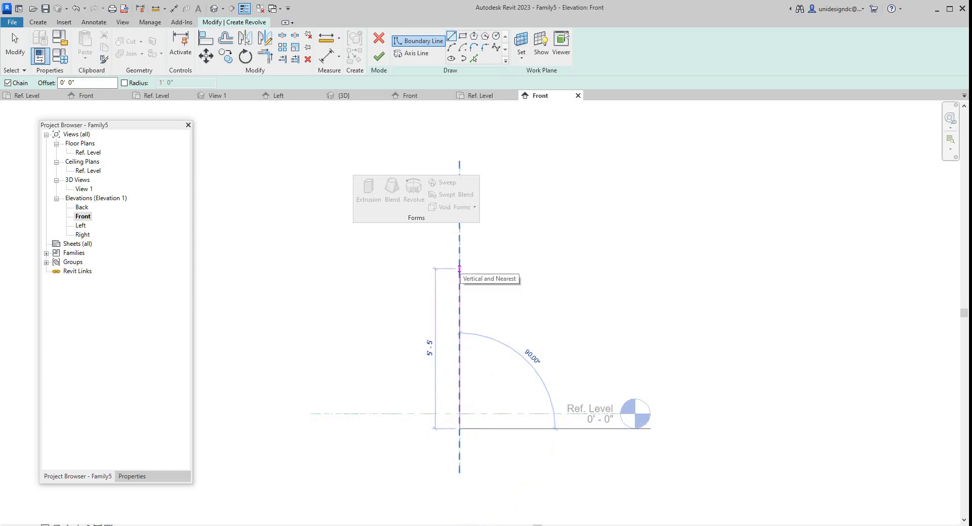
{"action": "right_click", "coordinate": [459, 269]}
{"action": "left_click", "coordinate": [486, 274]}
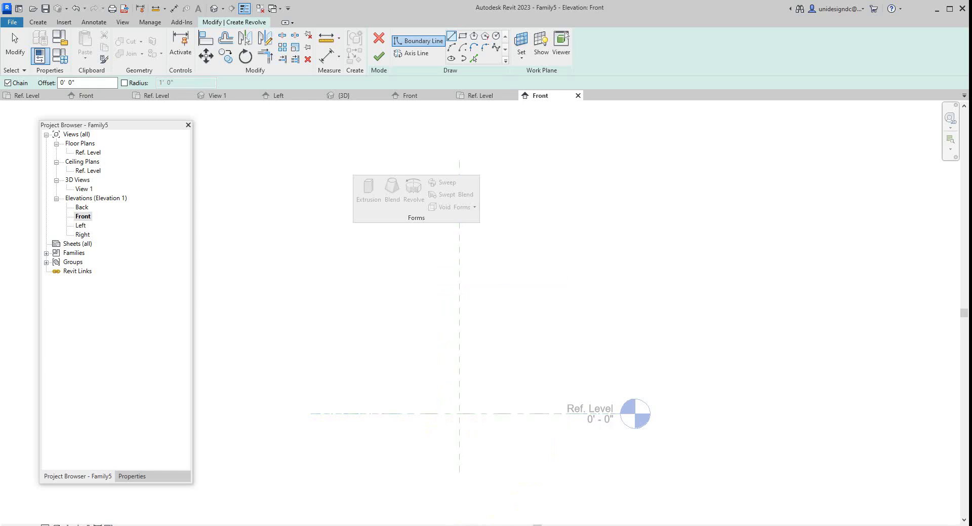
- Sketch the lower part of the revolve boundary from the Ref. Level origin, with a wide base, narrower stem and small inward notch
{"action": "left_click", "coordinate": [460, 413]}
{"action": "left_click", "coordinate": [549, 414]}
{"action": "left_click", "coordinate": [549, 379]}
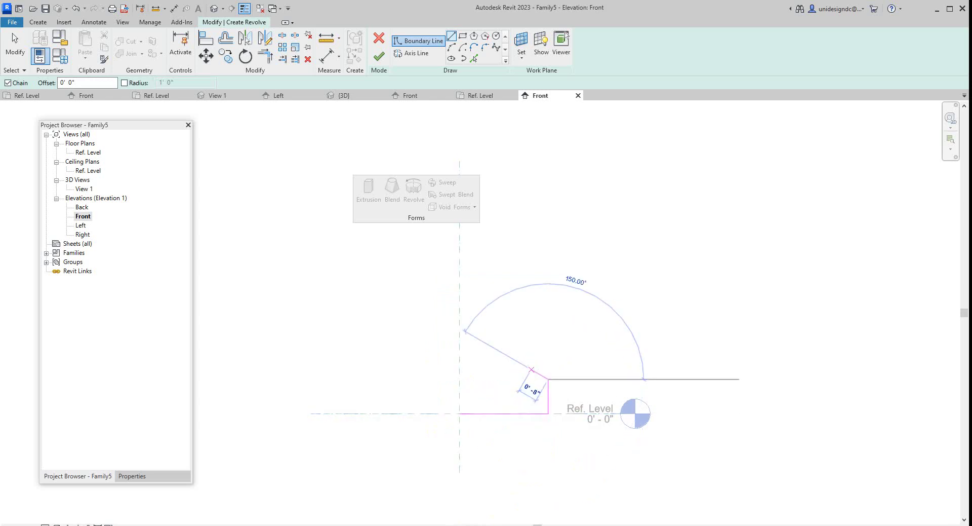
{"action": "left_click", "coordinate": [502, 379]}
{"action": "left_click", "coordinate": [502, 340]}
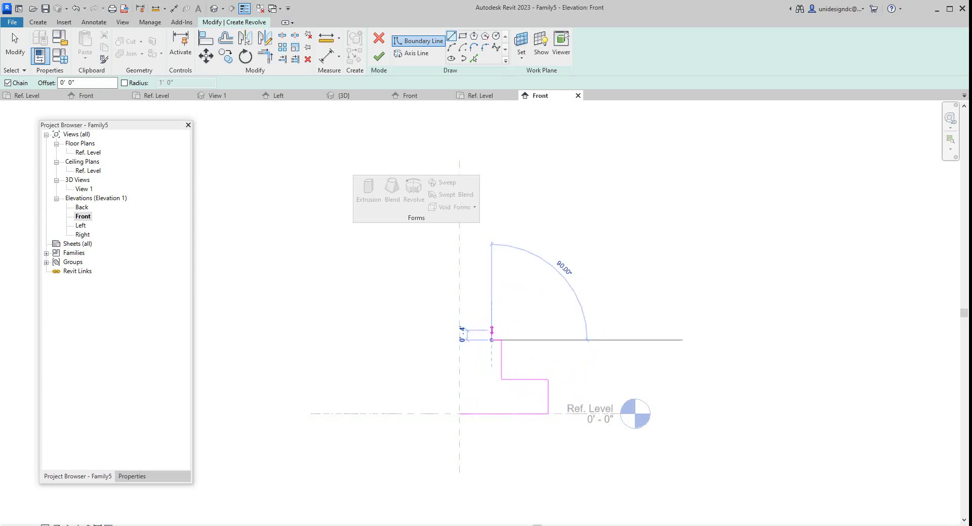
{"action": "left_click", "coordinate": [492, 340]}
{"action": "left_click", "coordinate": [502, 330]}
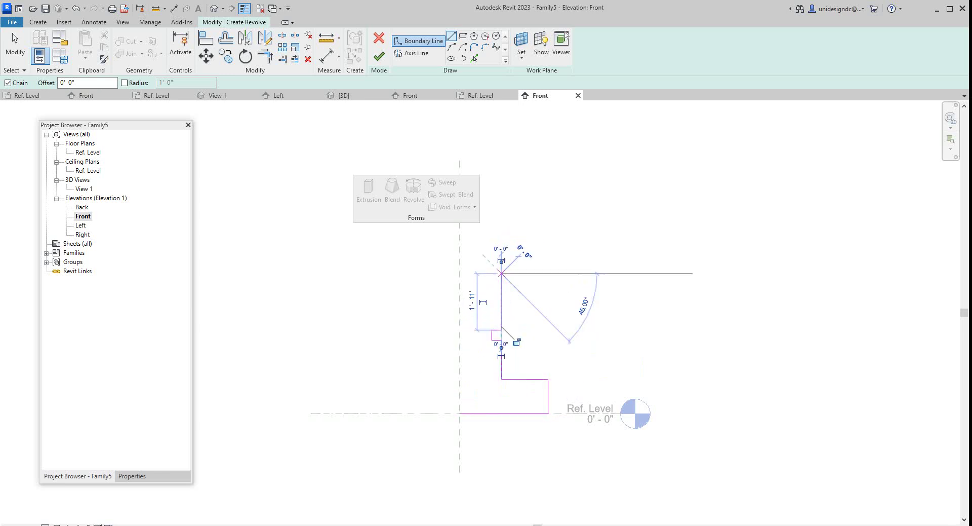
- Complete the boundary with a top flange about 3'-0" wide and 1'-3" thick, closing it along the vertical reference plane
{"action": "left_click", "coordinate": [501, 273]}
{"action": "left_click", "coordinate": [550, 274]}
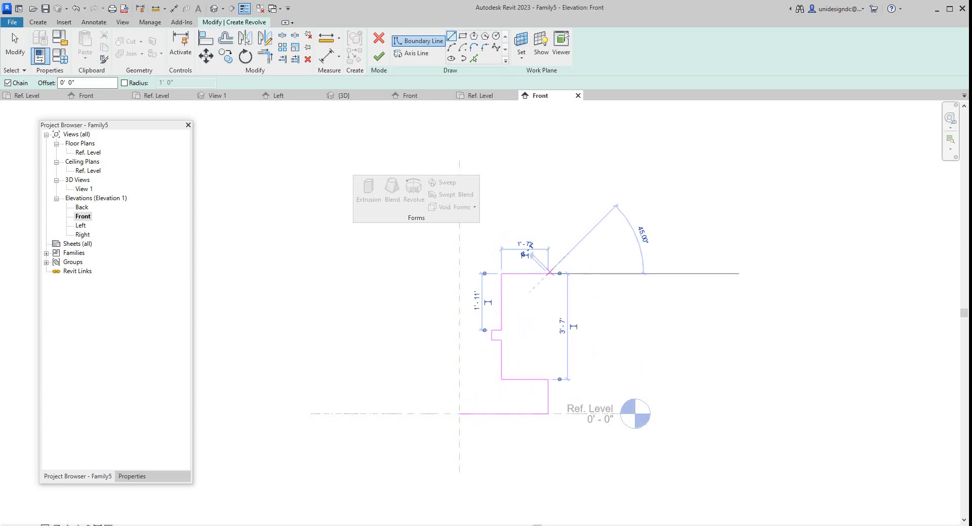
{"action": "left_click", "coordinate": [548, 237]}
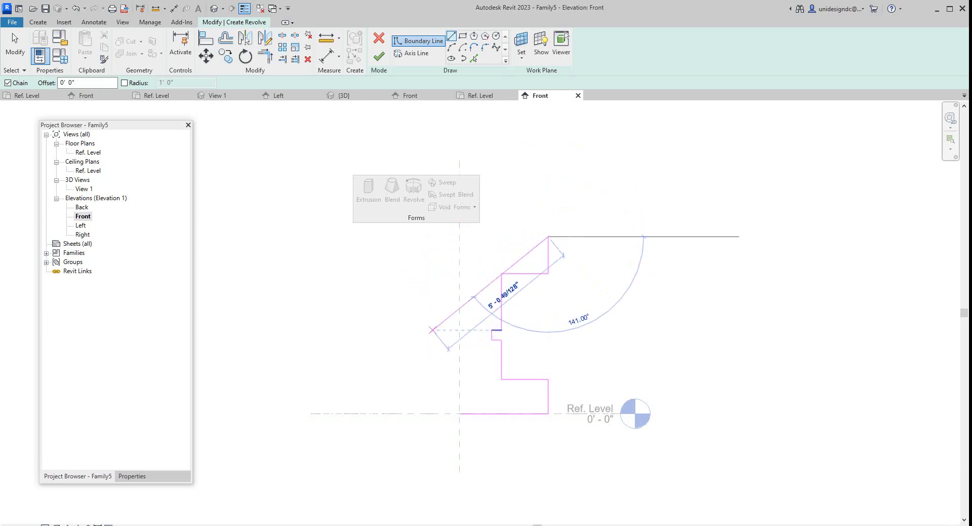
{"action": "left_click", "coordinate": [460, 237]}
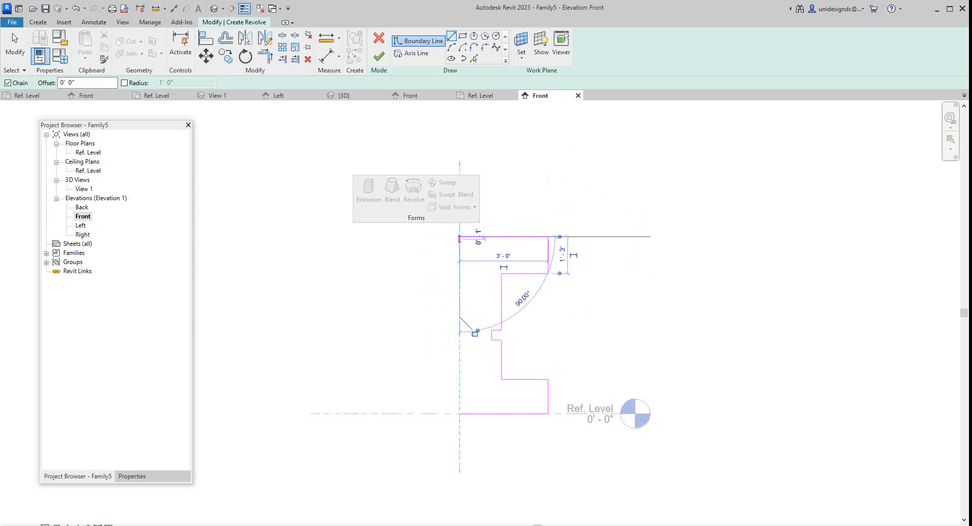
{"action": "left_click", "coordinate": [460, 413]}
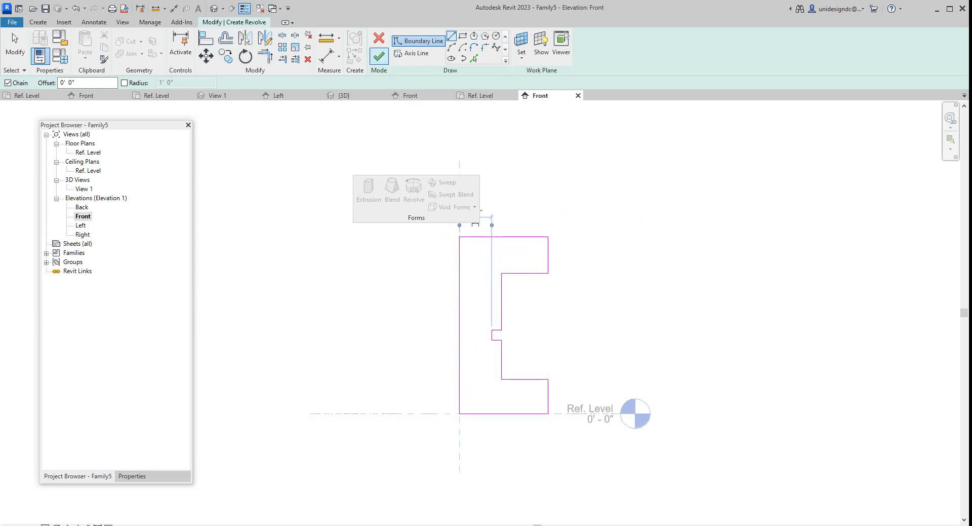
{"action": "left_click", "coordinate": [379, 56]}
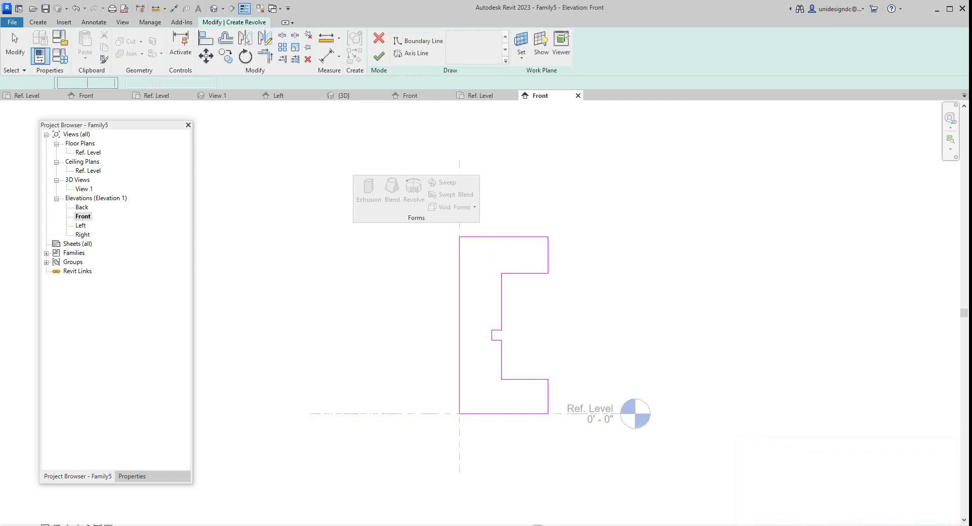
- Draw a vertical axis line about 7'-0" long on the center reference plane, extending past both ends of the profile
{"action": "left_click", "coordinate": [412, 53]}
{"action": "left_click", "coordinate": [459, 414]}
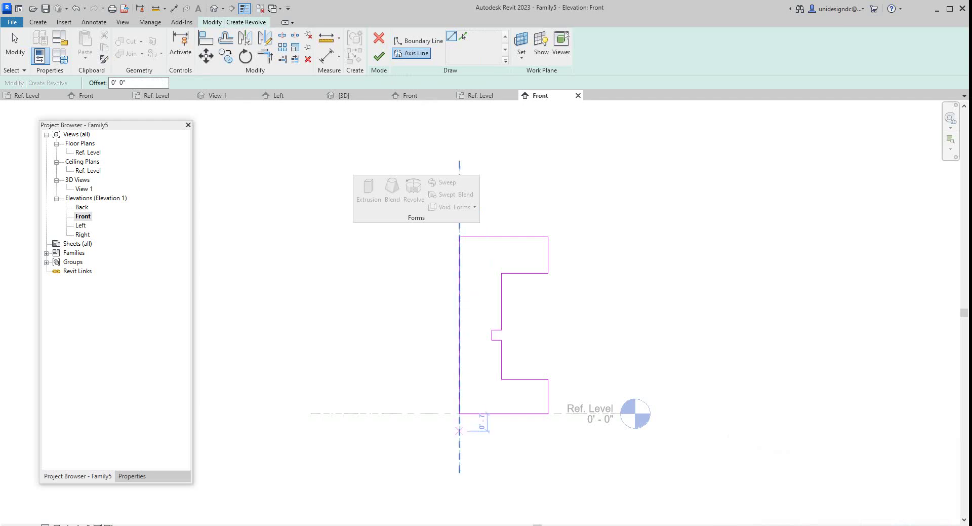
{"action": "left_click", "coordinate": [459, 431]}
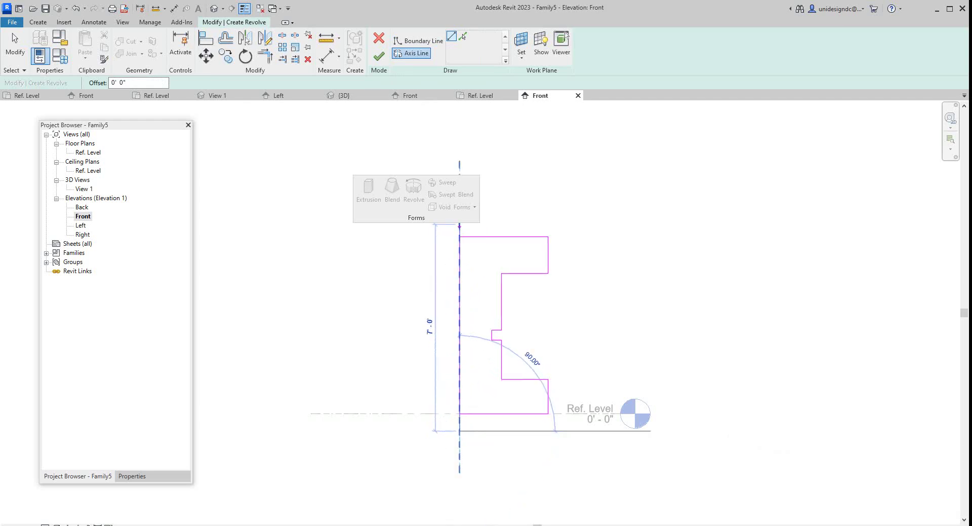
{"action": "scroll", "coordinate": [459, 223], "scroll_direction": "up", "scroll_amount": 3}
{"action": "scroll", "coordinate": [459, 228], "scroll_direction": "down", "scroll_amount": 5}
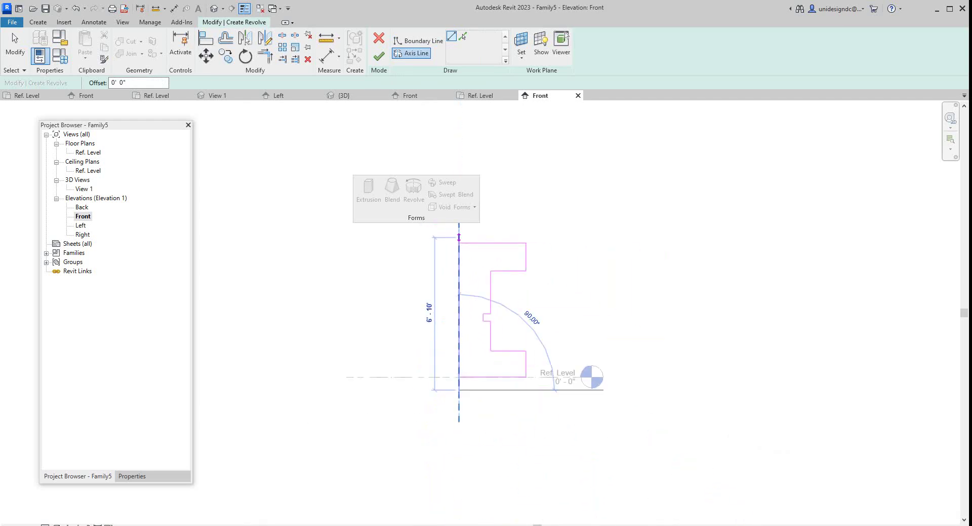
{"action": "scroll", "coordinate": [459, 237], "scroll_direction": "up", "scroll_amount": 3}
{"action": "left_click", "coordinate": [460, 230]}
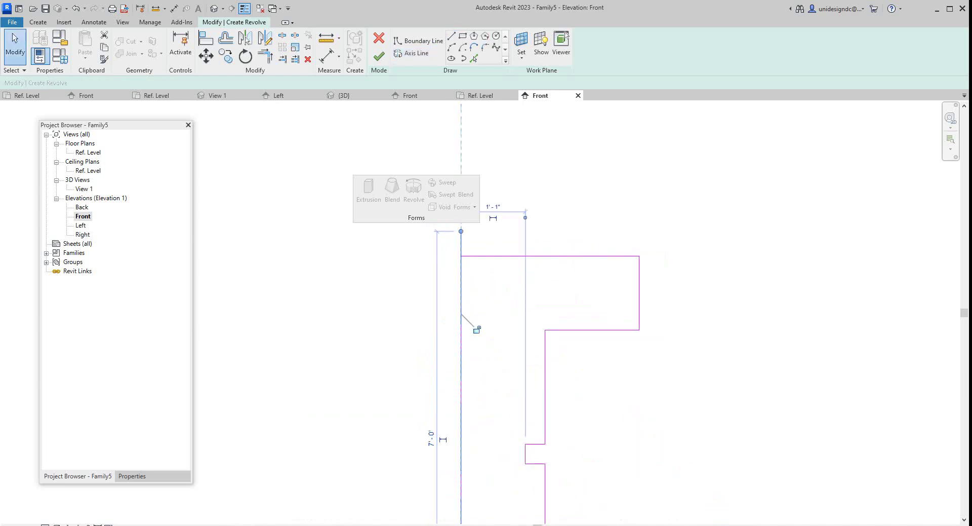
{"action": "scroll", "coordinate": [472, 103], "scroll_direction": "down", "scroll_amount": 1}
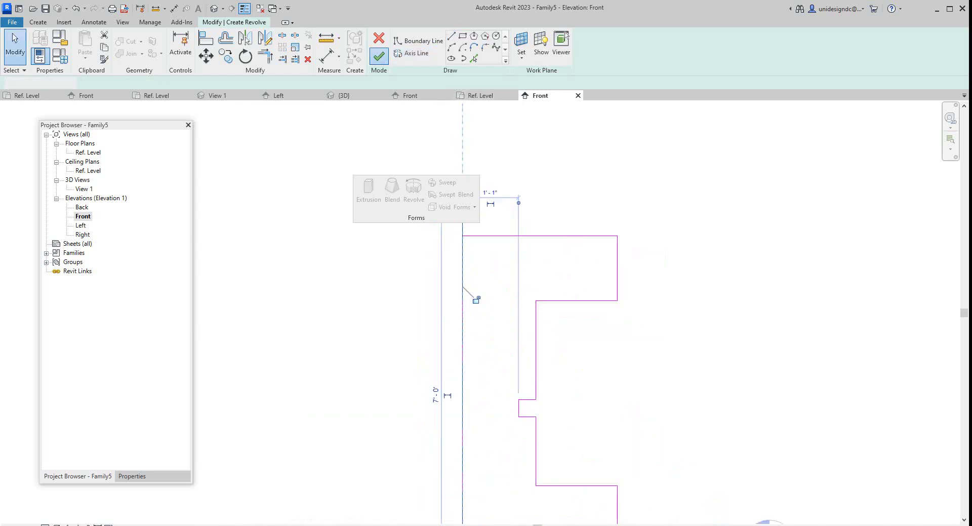
- Finish the revolve and show it in the default 3D view, turned toward its right side
{"action": "left_click", "coordinate": [379, 56]}
{"action": "scroll", "coordinate": [564, 277], "scroll_direction": "down", "scroll_amount": 2}
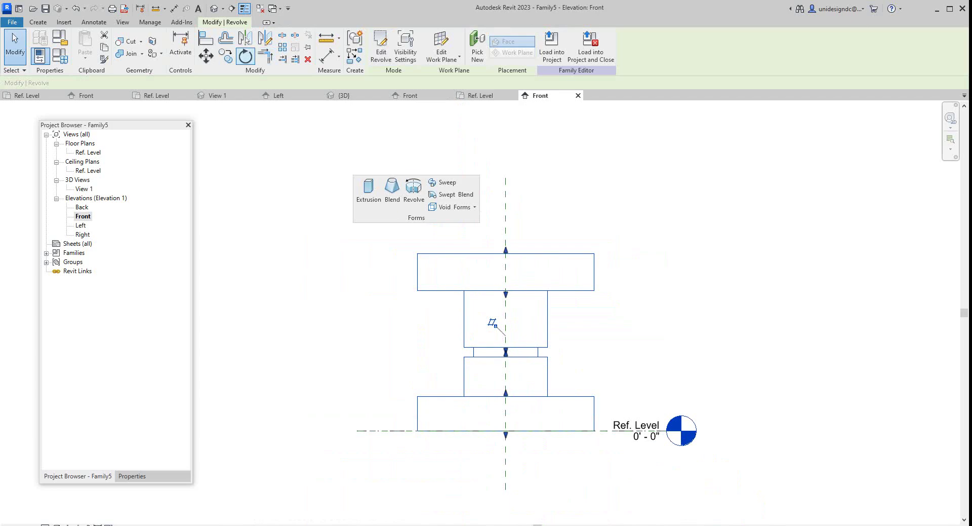
{"action": "left_click", "coordinate": [214, 8]}
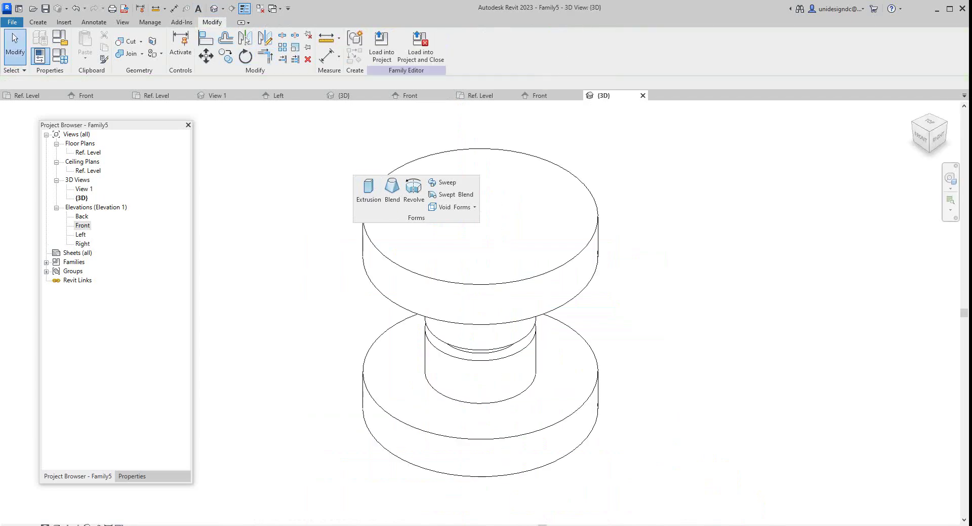
{"action": "mouse_move", "coordinate": [938, 137]}
{"action": "left_mouse_down"}
{"action": "mouse_move", "coordinate": [901, 120]}
{"action": "mouse_move", "coordinate": [851, 118]}
{"action": "mouse_move", "coordinate": [863, 97]}
{"action": "mouse_move", "coordinate": [884, 138]}
{"action": "mouse_move", "coordinate": [915, 162]}
{"action": "mouse_move", "coordinate": [929, 141]}
{"action": "left_mouse_up"}
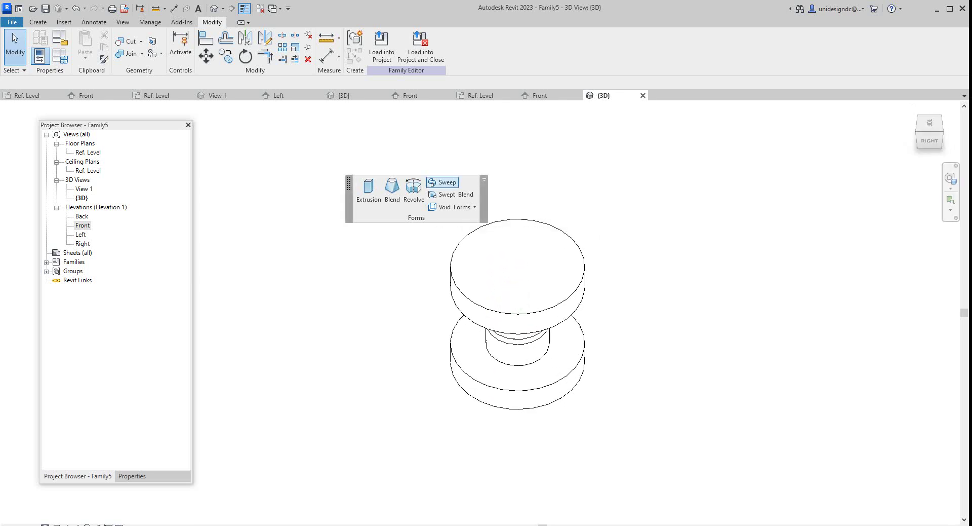
- Start a Sweep and sketch an open path of five straight segments curving around the revolved form, finishing the path
{"action": "left_click", "coordinate": [443, 182]}
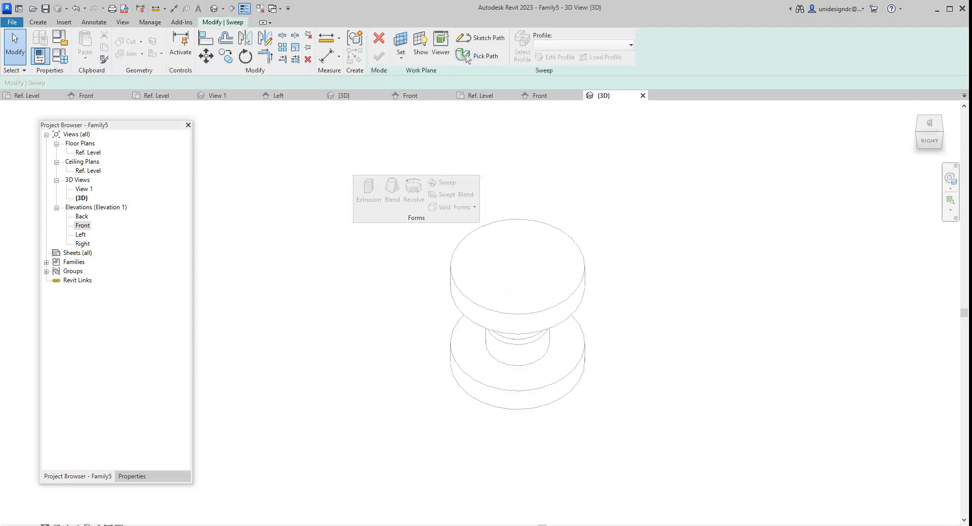
{"action": "left_click", "coordinate": [481, 38]}
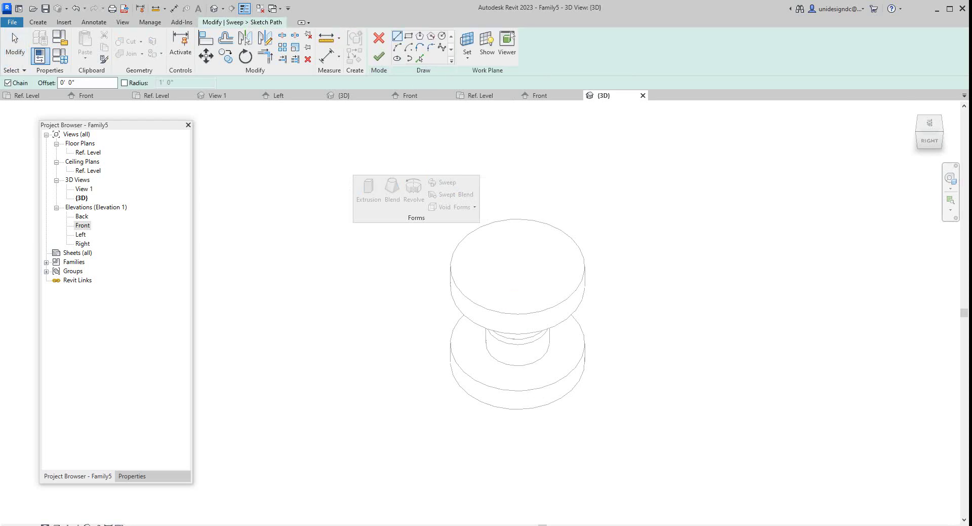
{"action": "left_click", "coordinate": [254, 317]}
{"action": "left_click", "coordinate": [298, 213]}
{"action": "left_click", "coordinate": [443, 144]}
{"action": "left_click", "coordinate": [616, 152]}
{"action": "left_click", "coordinate": [673, 125]}
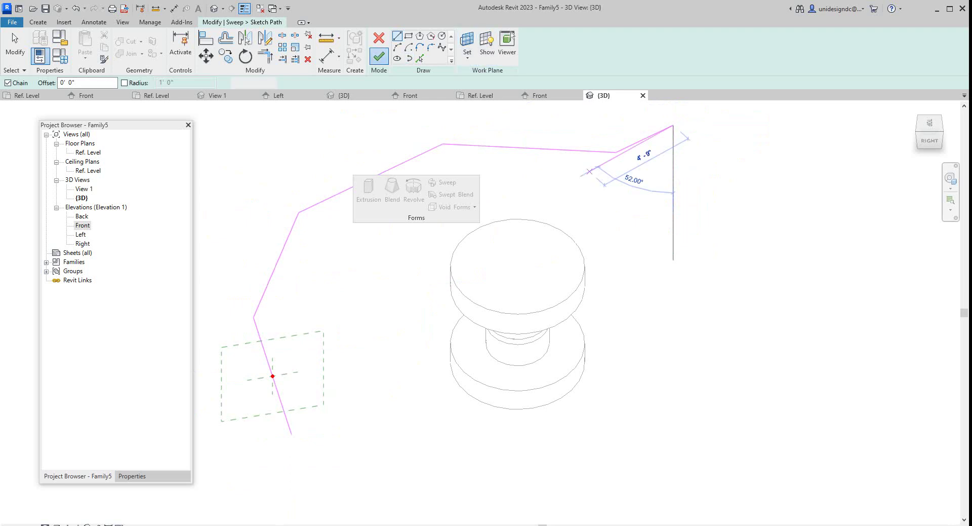
{"action": "left_click", "coordinate": [379, 57]}
- Reopen the sweep's path sketch and select the profile reference plane on the first path segment
{"action": "scroll", "coordinate": [266, 368], "scroll_direction": "up", "scroll_amount": 5}
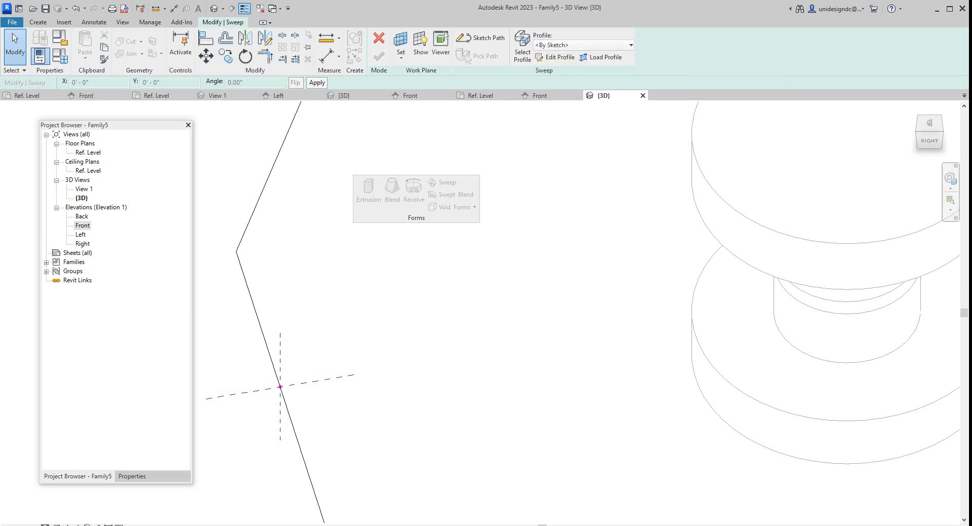
{"action": "scroll", "coordinate": [279, 397], "scroll_direction": "up", "scroll_amount": 2}
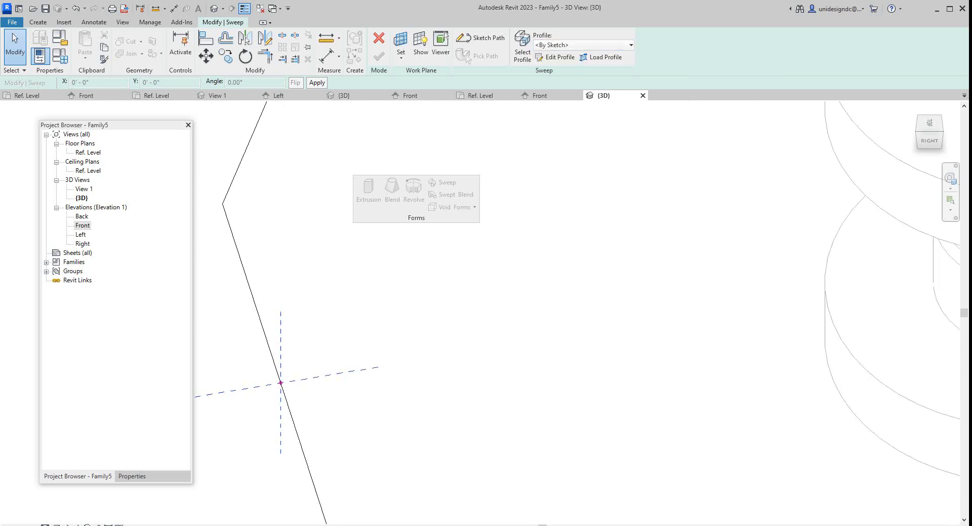
{"action": "left_click", "coordinate": [477, 38]}
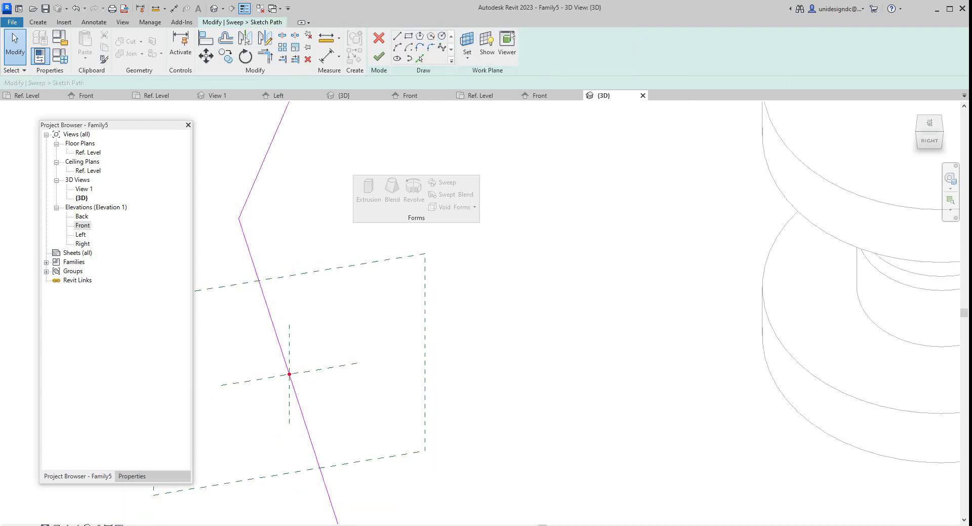
{"action": "left_click", "coordinate": [322, 369]}
{"action": "scroll", "coordinate": [322, 377], "scroll_direction": "down", "scroll_amount": 6}
{"action": "scroll", "coordinate": [305, 374], "scroll_direction": "up", "scroll_amount": 1}
{"action": "scroll", "coordinate": [310, 377], "scroll_direction": "up", "scroll_amount": 1}
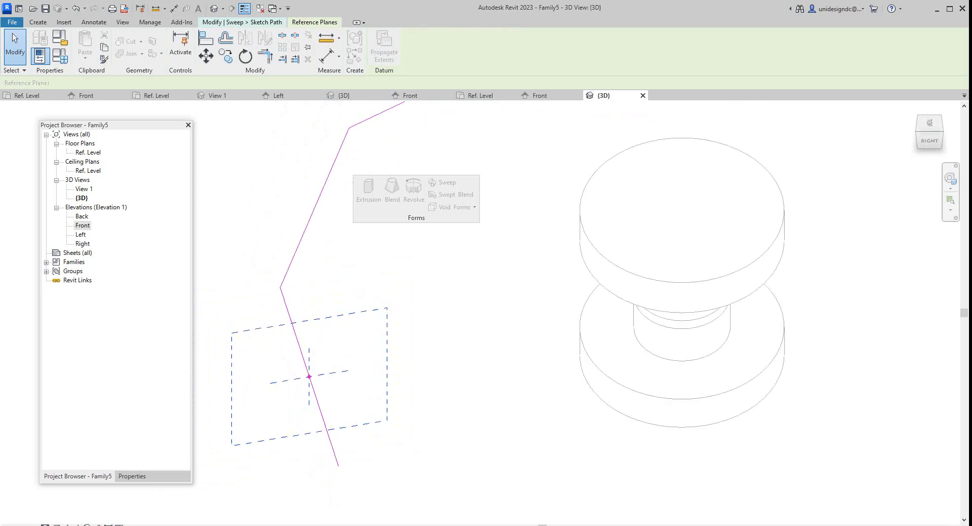
- Try to sketch a six-sided polygon centered on the path's profile point and check the current work plane
{"action": "left_click", "coordinate": [248, 22]}
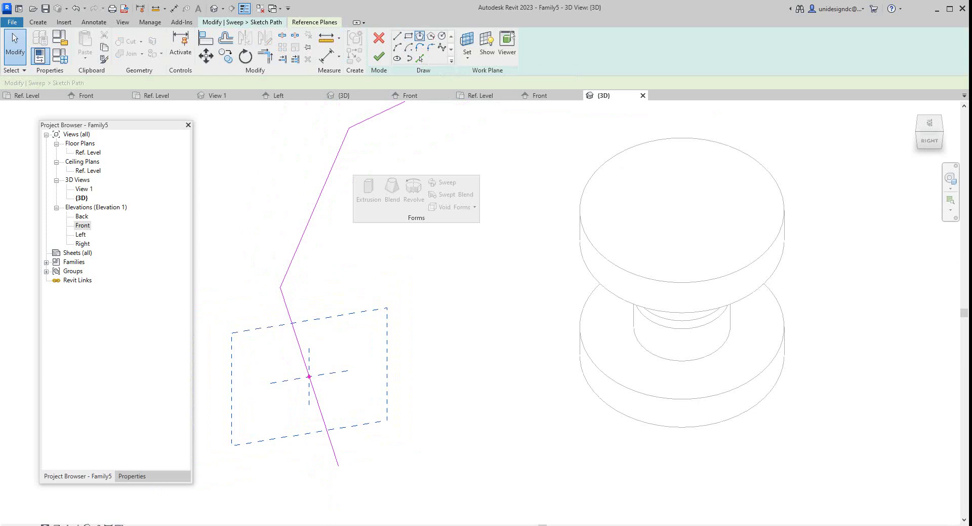
{"action": "left_click", "coordinate": [420, 36]}
{"action": "left_click", "coordinate": [309, 376]}
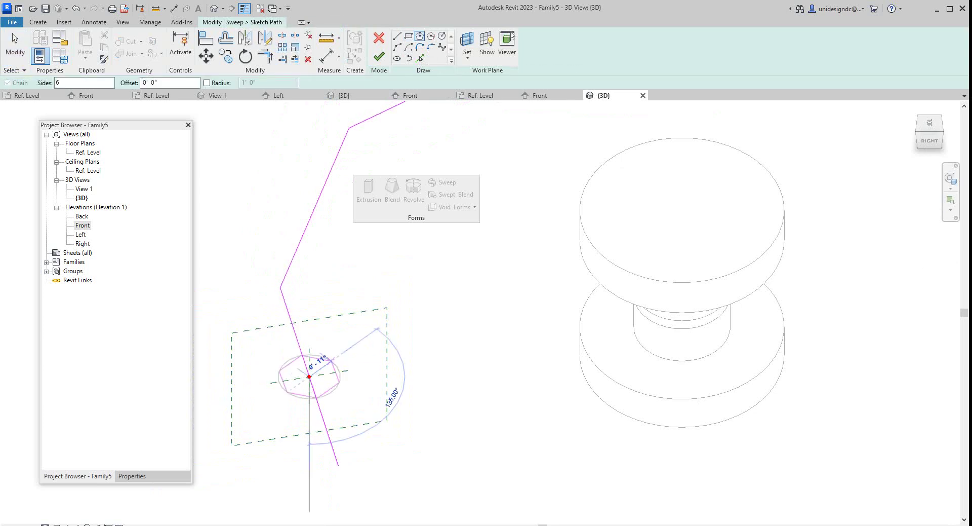
{"action": "scroll", "coordinate": [309, 389], "scroll_direction": "down", "scroll_amount": 2}
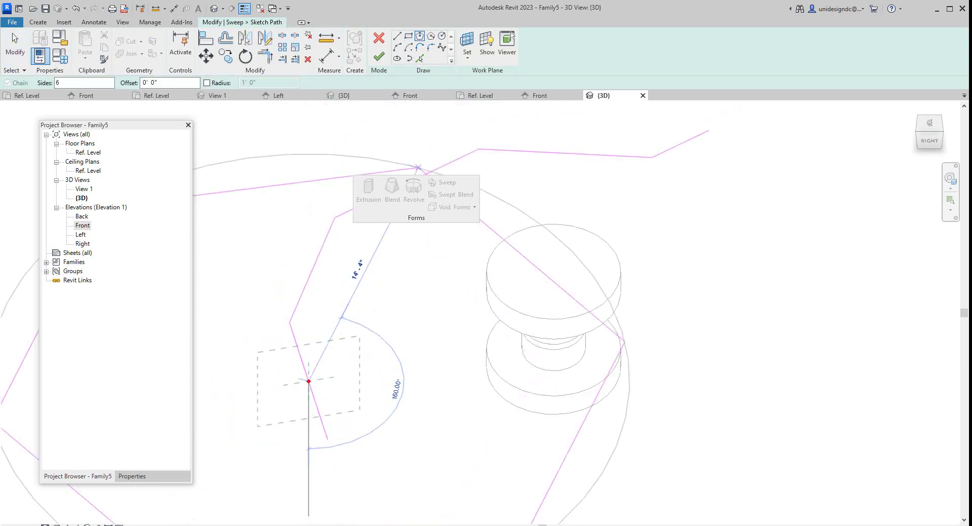
{"action": "left_click", "coordinate": [467, 45]}
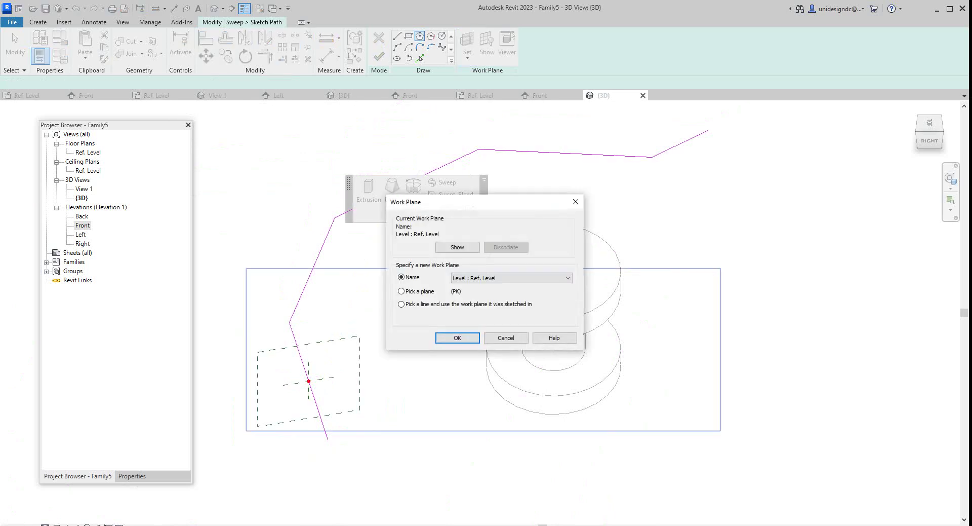
{"action": "left_click", "coordinate": [506, 337]}
{"action": "key", "text": "Escape"}
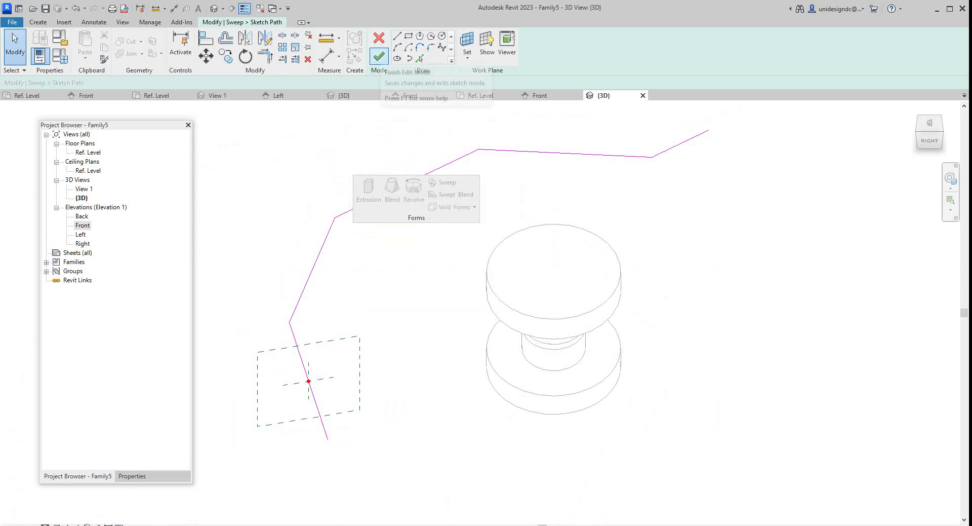
- Finish the path sketch and discard the whole sweep
{"action": "left_click", "coordinate": [379, 56]}
{"action": "scroll", "coordinate": [322, 380], "scroll_direction": "up", "scroll_amount": 5}
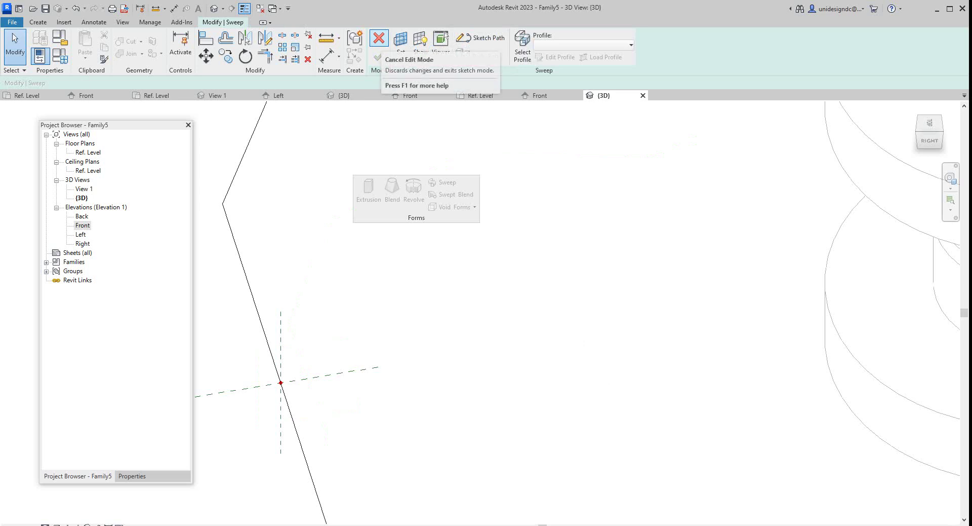
{"action": "left_click", "coordinate": [379, 38]}
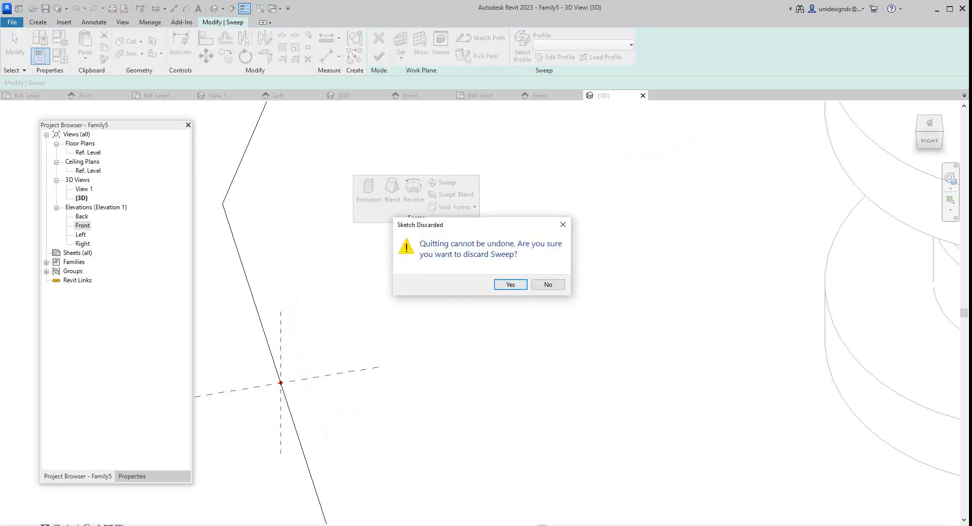
{"action": "key", "text": "Return"}
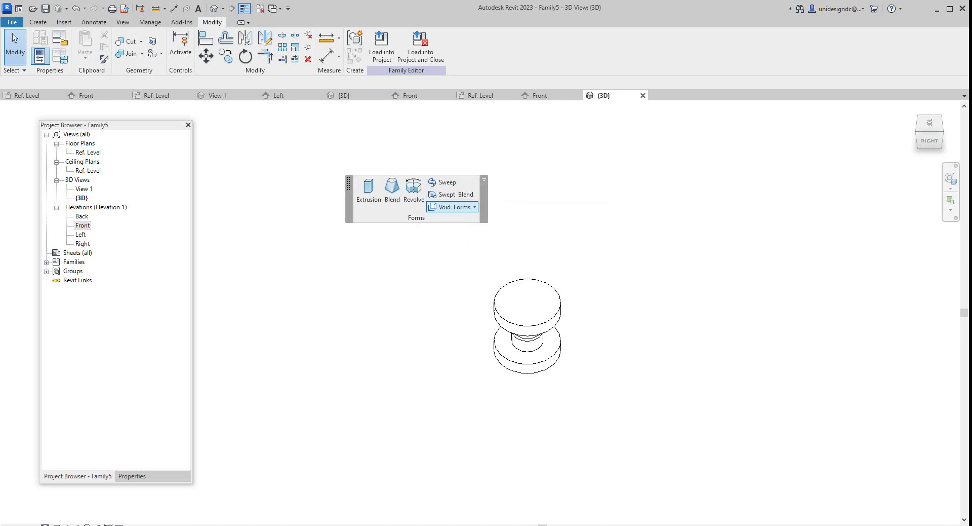
- Examine which void form types are available
{"action": "left_click", "coordinate": [455, 207]}
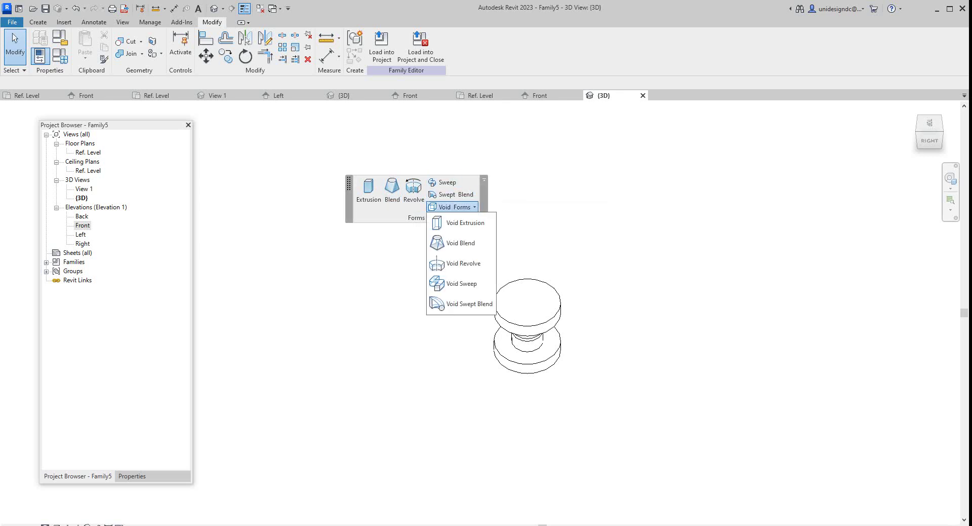
{"action": "left_click", "coordinate": [455, 207]}
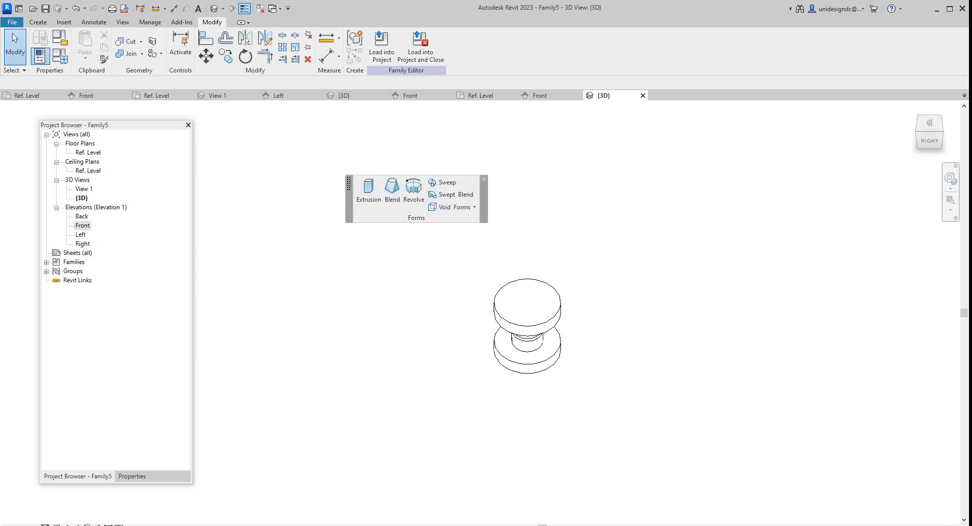
{"action": "left_click", "coordinate": [455, 206]}
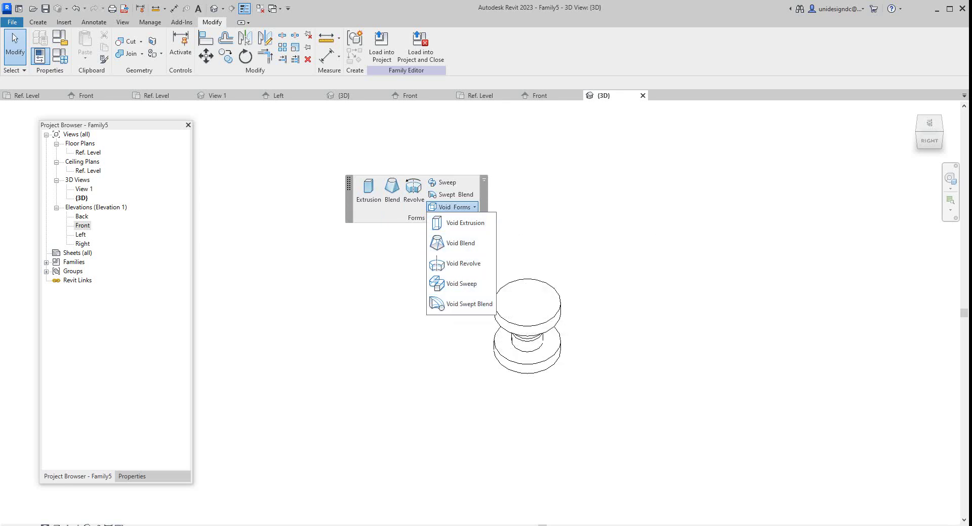
{"action": "key", "text": "Escape"}
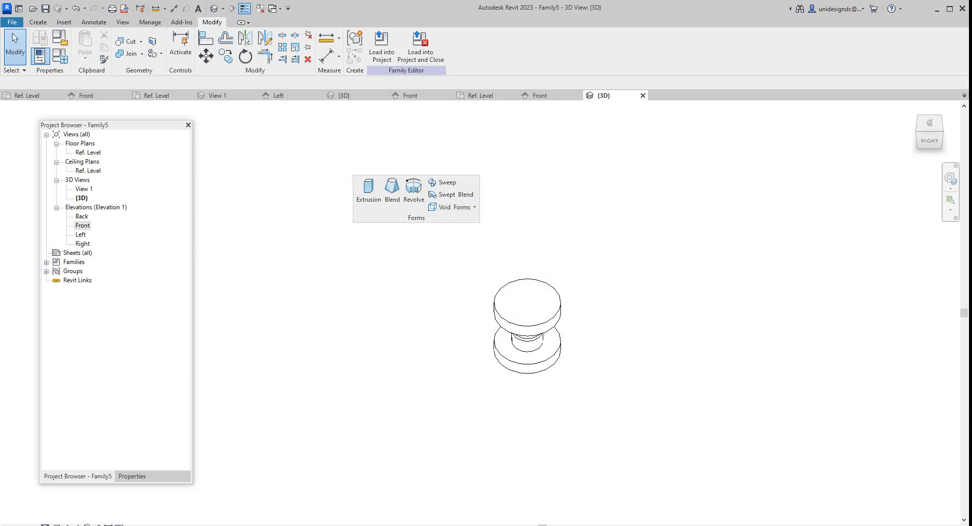
- Tile all open views and zoom every view to fit its model
{"action": "scroll", "coordinate": [487, 295], "scroll_direction": "up", "scroll_amount": 1}
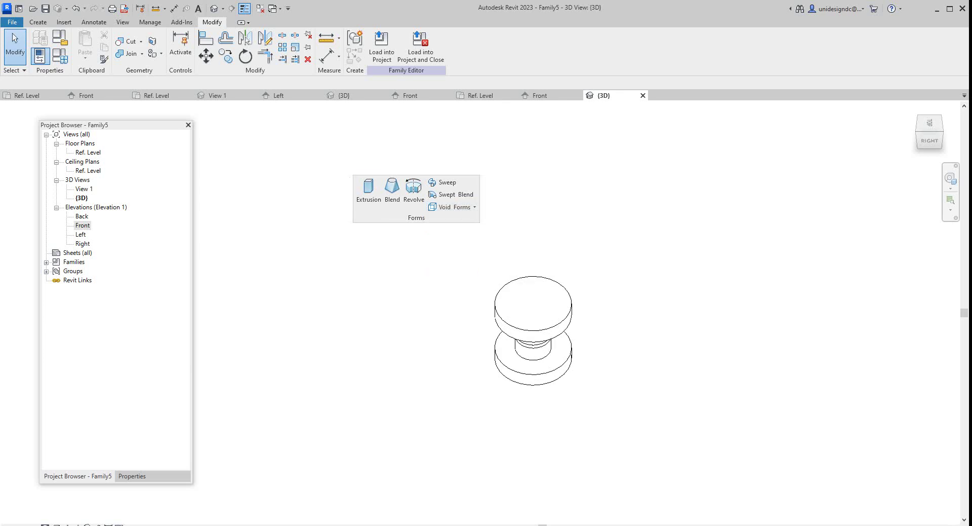
{"action": "scroll", "coordinate": [503, 365], "scroll_direction": "up", "scroll_amount": 3}
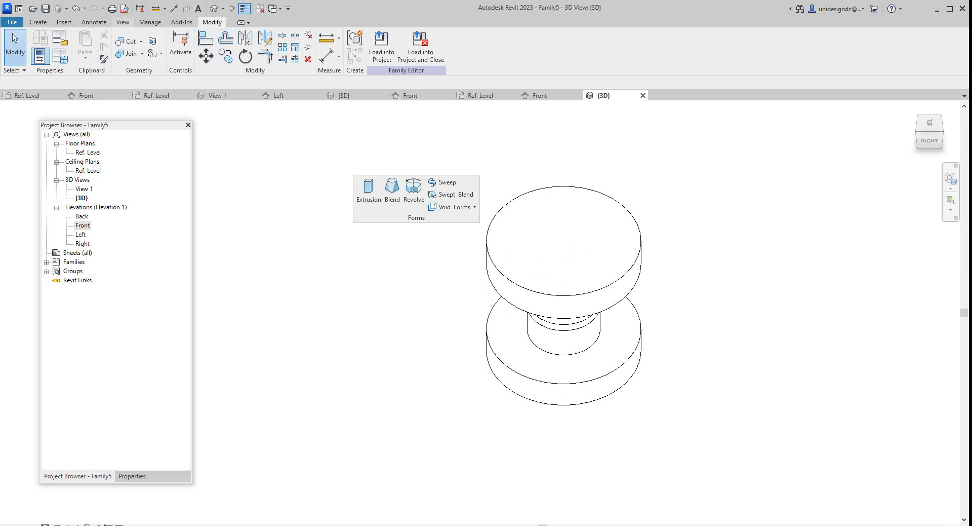
{"action": "left_click", "coordinate": [123, 22]}
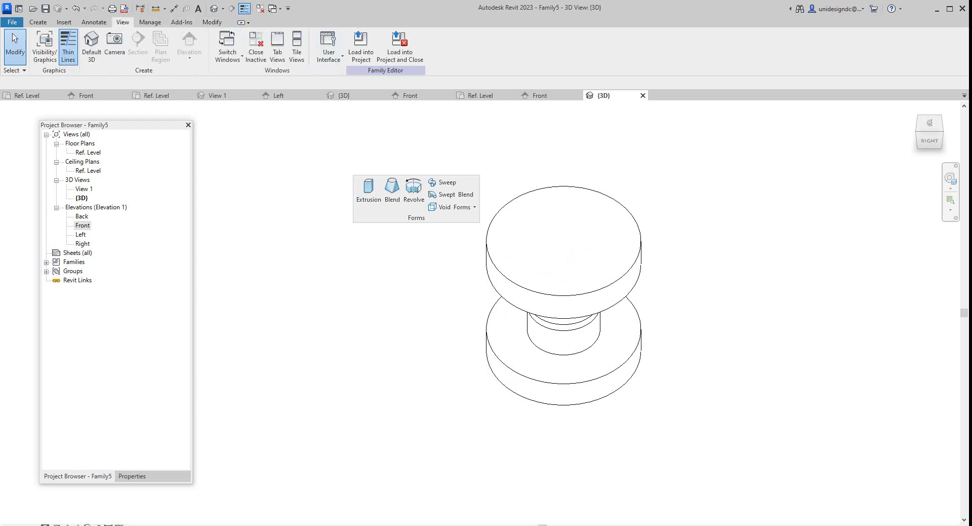
{"action": "left_click", "coordinate": [297, 46]}
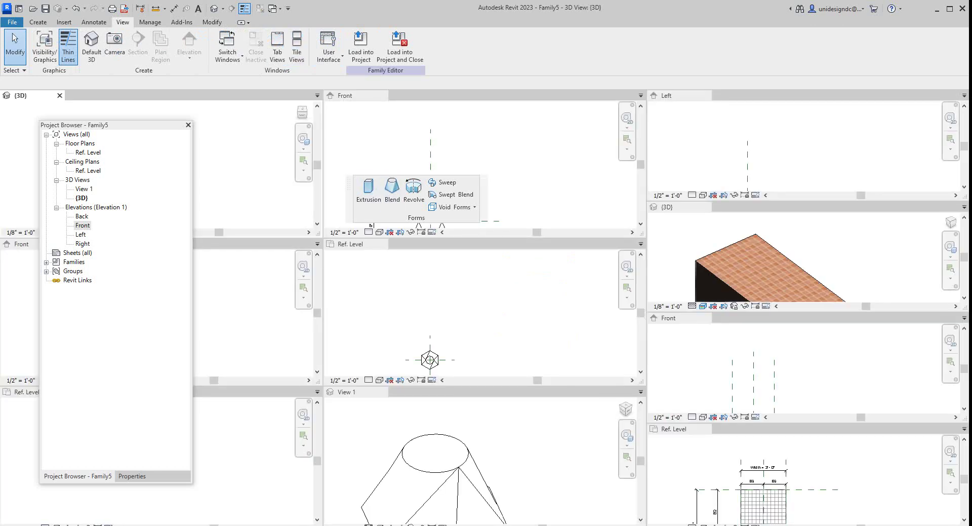
{"action": "key", "text": "z"}
{"action": "key", "text": "a"}
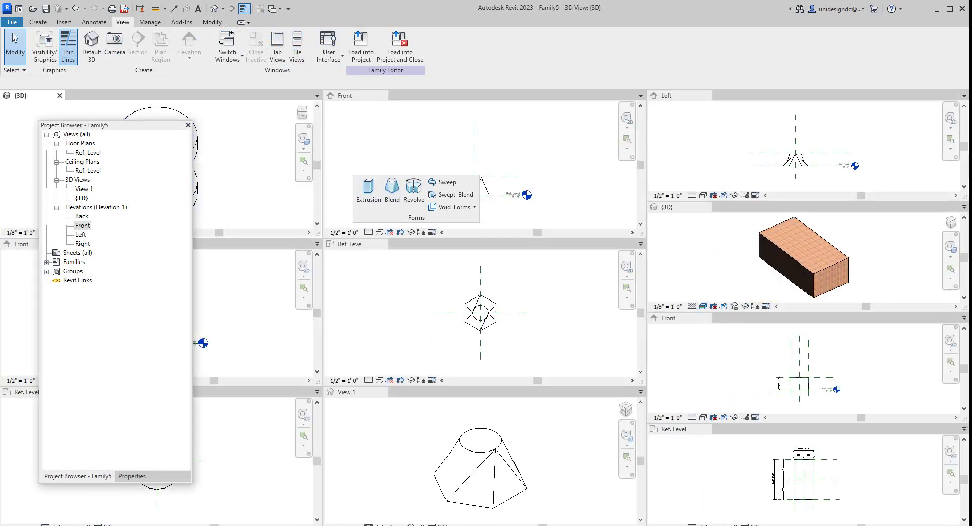
- Move the Project Browser clear of the revolve's 3D and Front views and zoom out slightly in the tiled views
{"action": "left_click_drag", "start_coordinate": [101, 125], "coordinate": [284, 354]}
{"action": "scroll", "coordinate": [83, 305], "scroll_direction": "down", "scroll_amount": 1}
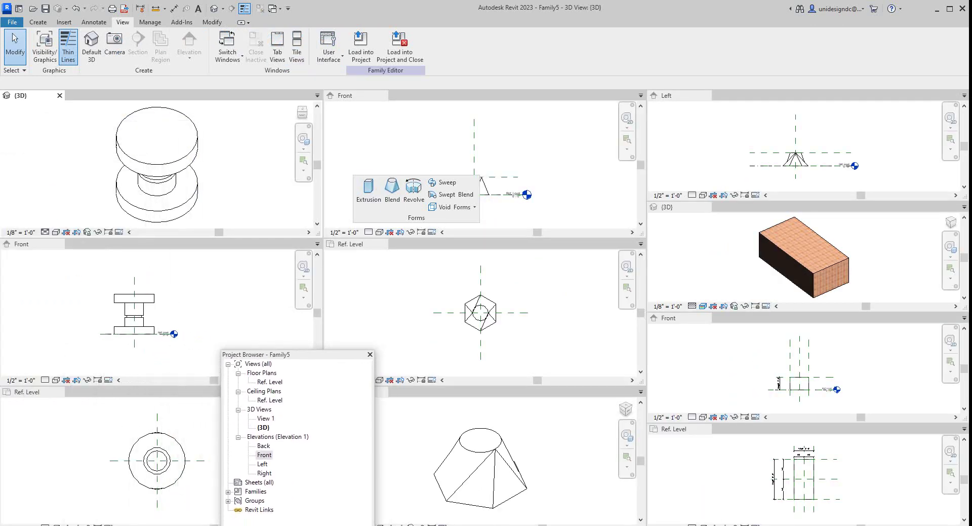
{"action": "scroll", "coordinate": [112, 437], "scroll_direction": "down", "scroll_amount": 1}
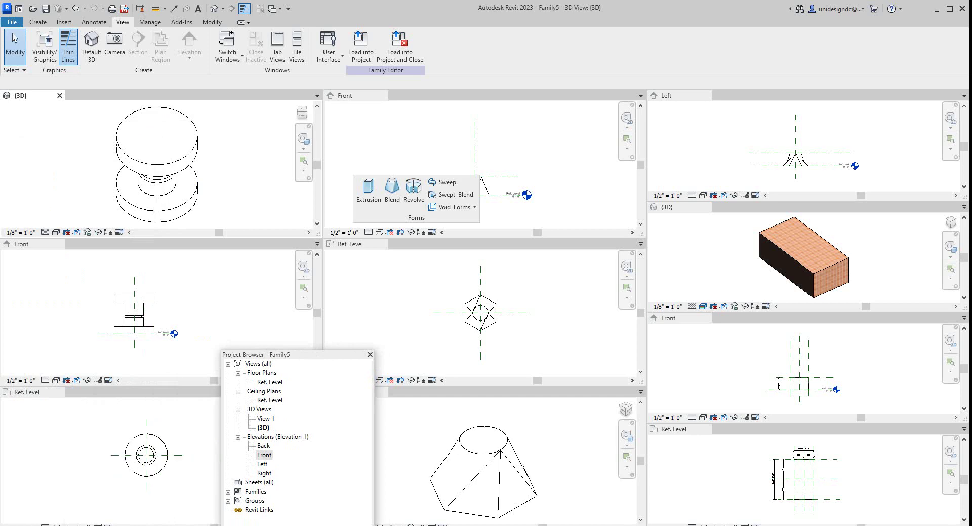